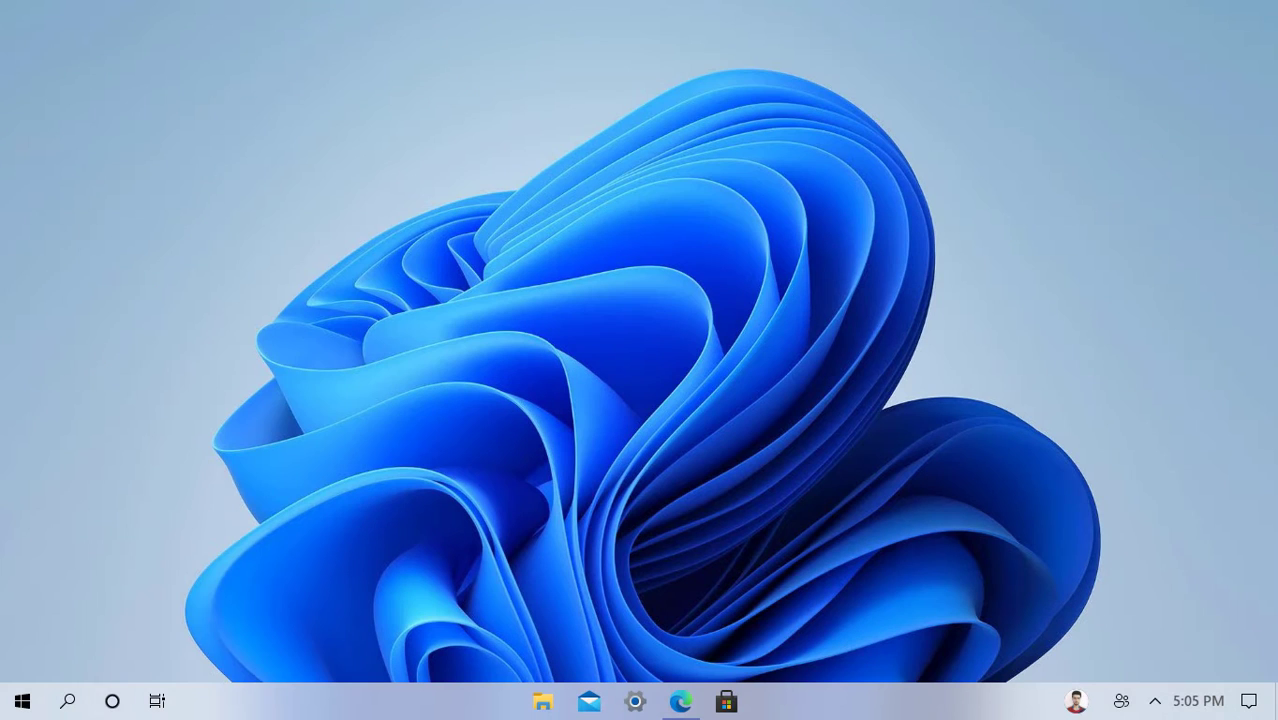
- Open the Edge browser and go to CANVA.COM
right_click(663, 191)
left_click(715, 250)
left_click(682, 694)
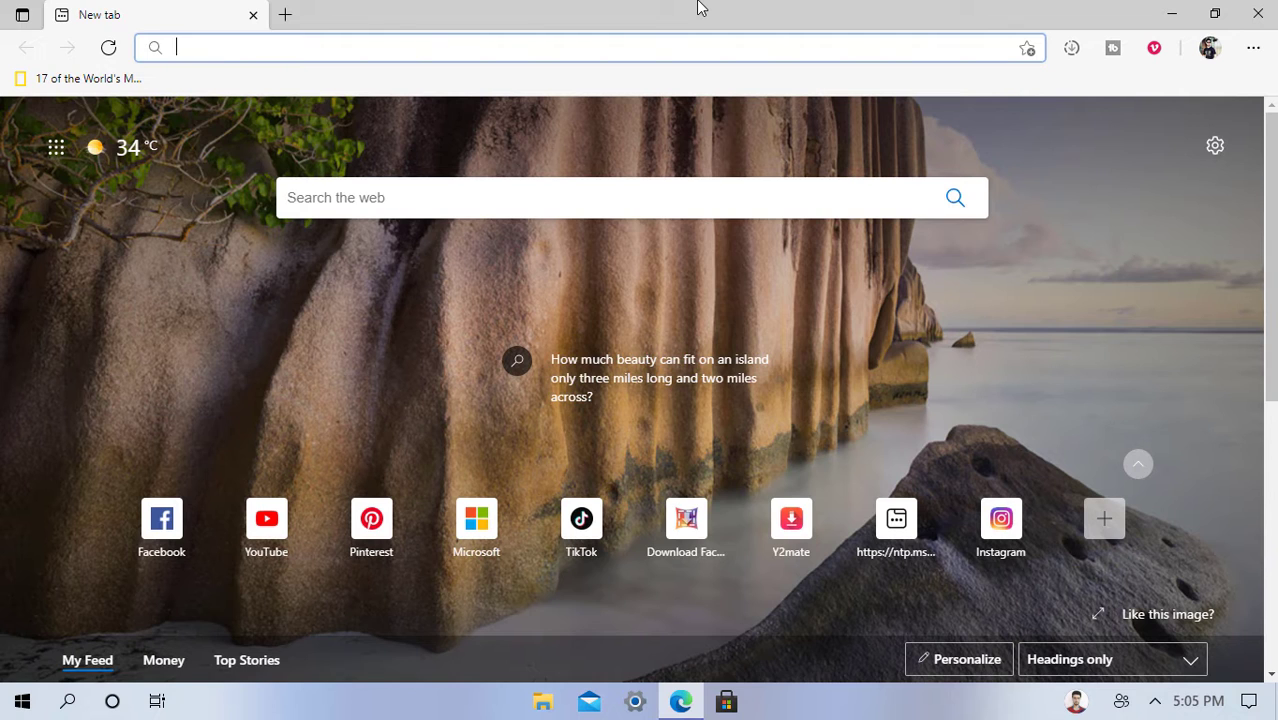
type("CANVA.COM")
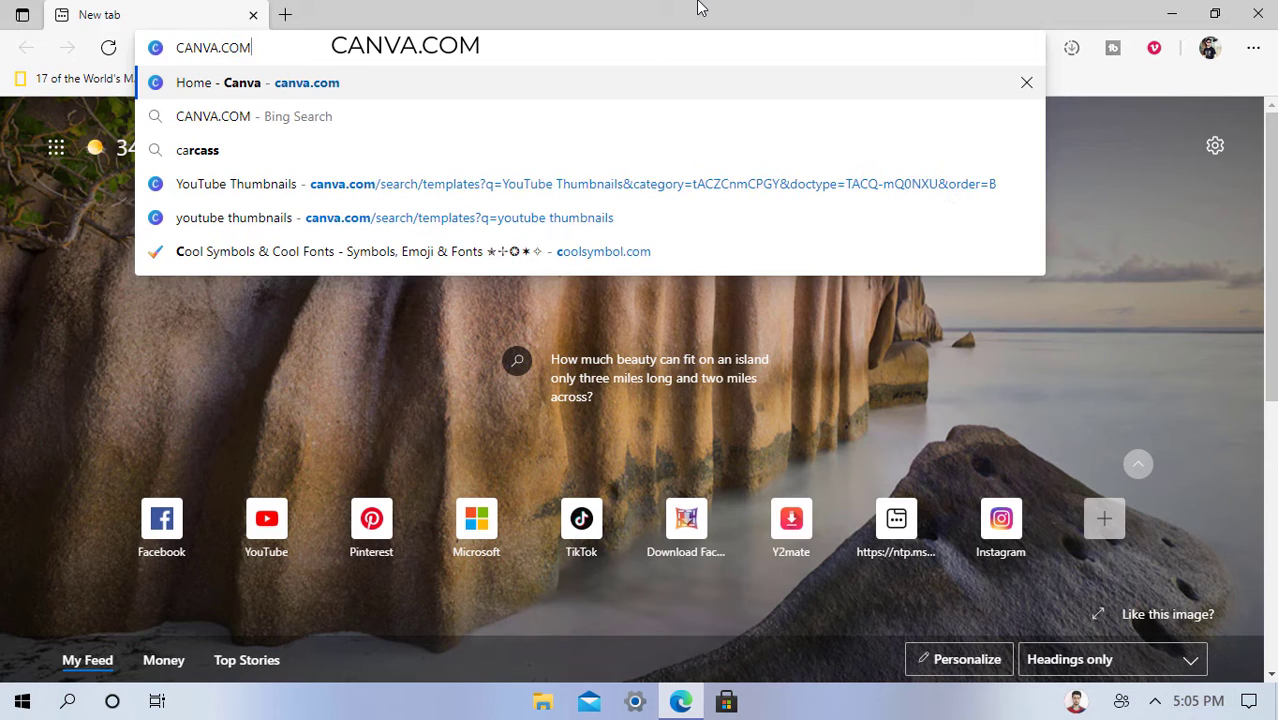
key("Return")
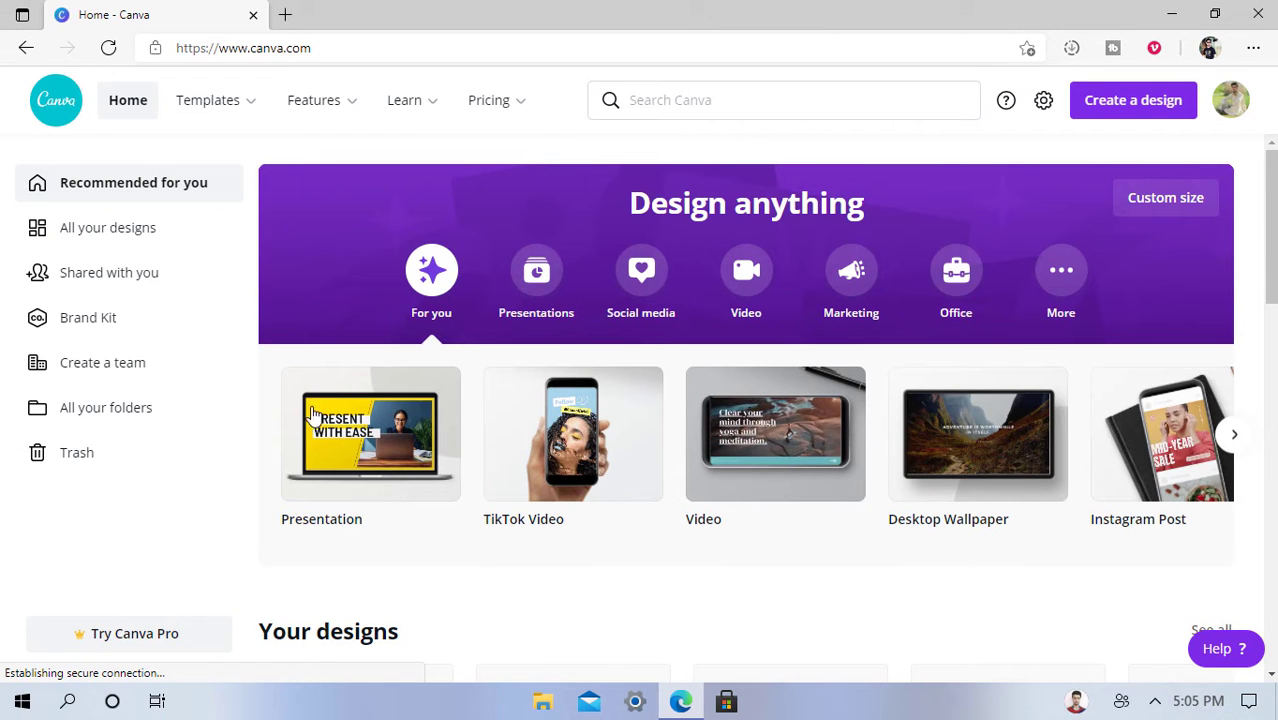
- Find the YouTube Channel Art category on the home page and show all of its templates
scroll(315, 430, "down", 2)
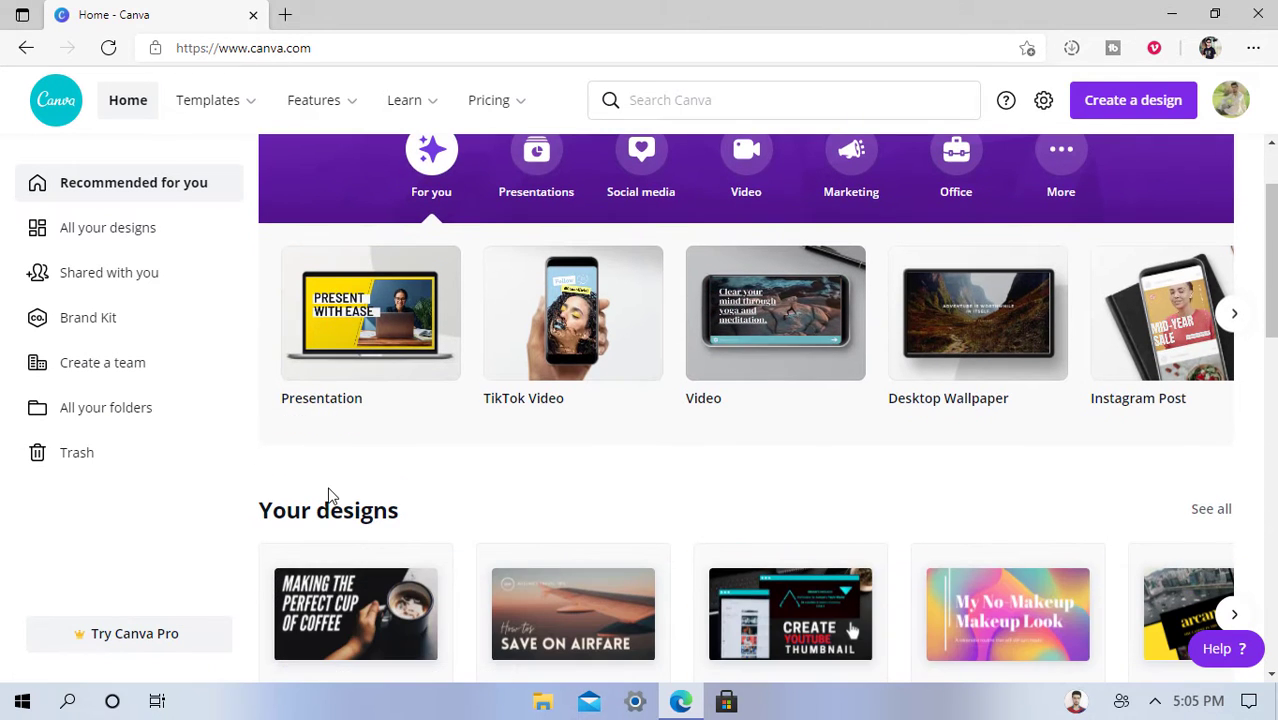
scroll(328, 497, "down", 3)
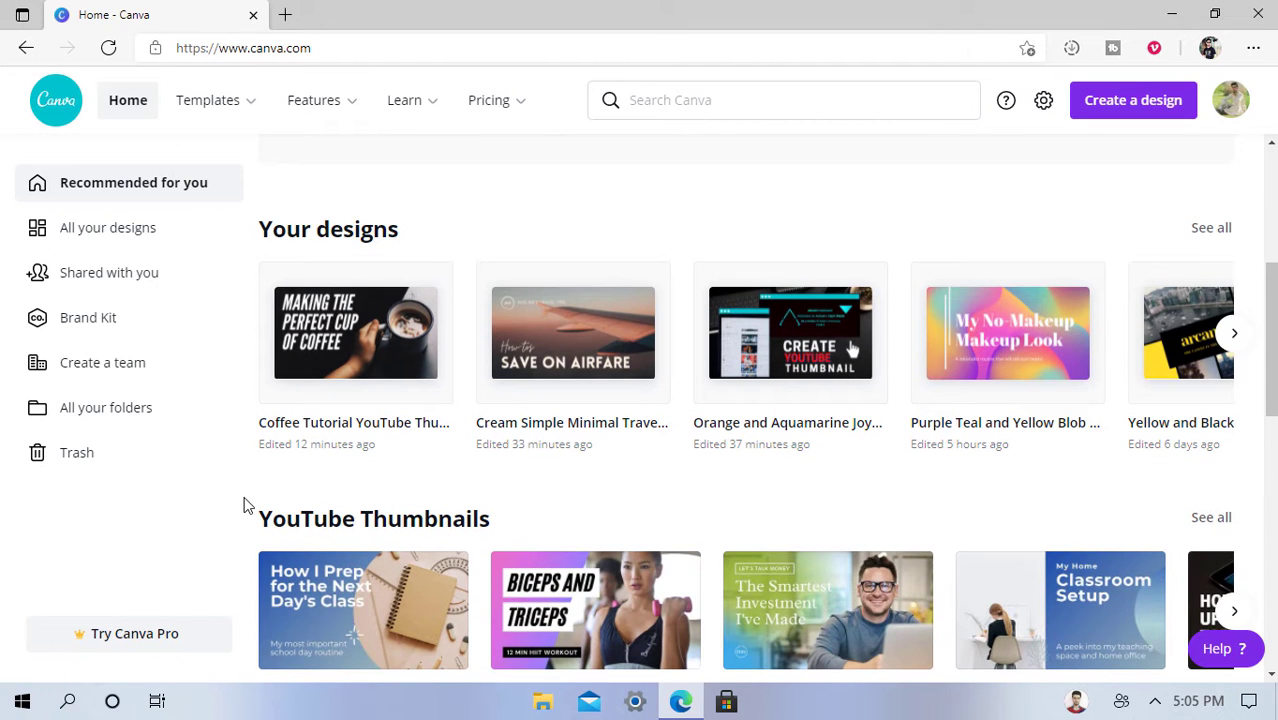
scroll(248, 505, "down", 3)
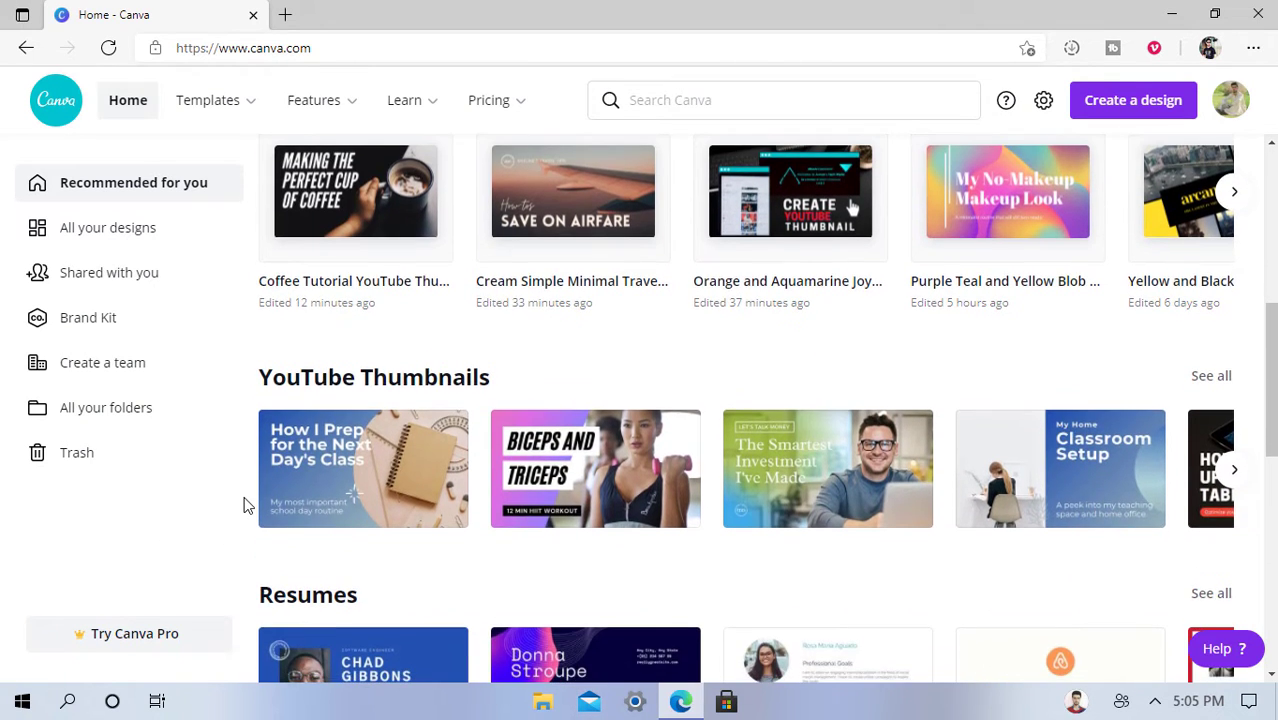
scroll(248, 505, "down", 3)
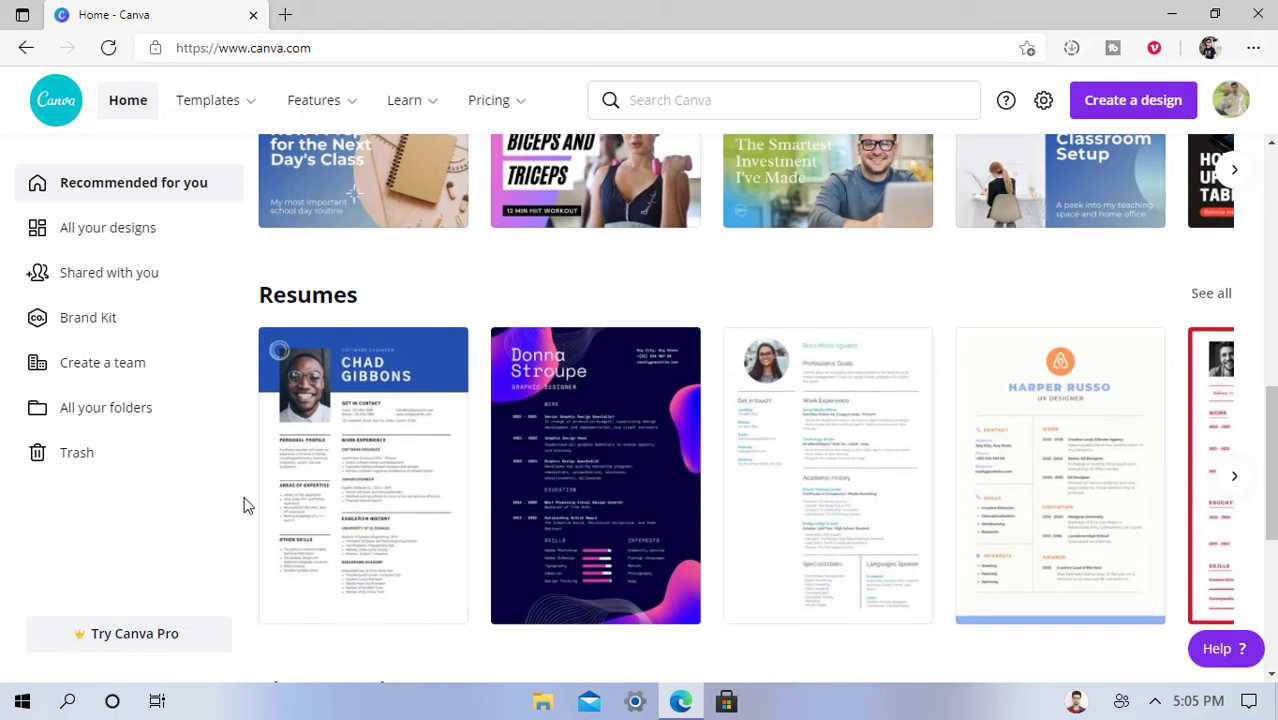
scroll(248, 505, "down", 4)
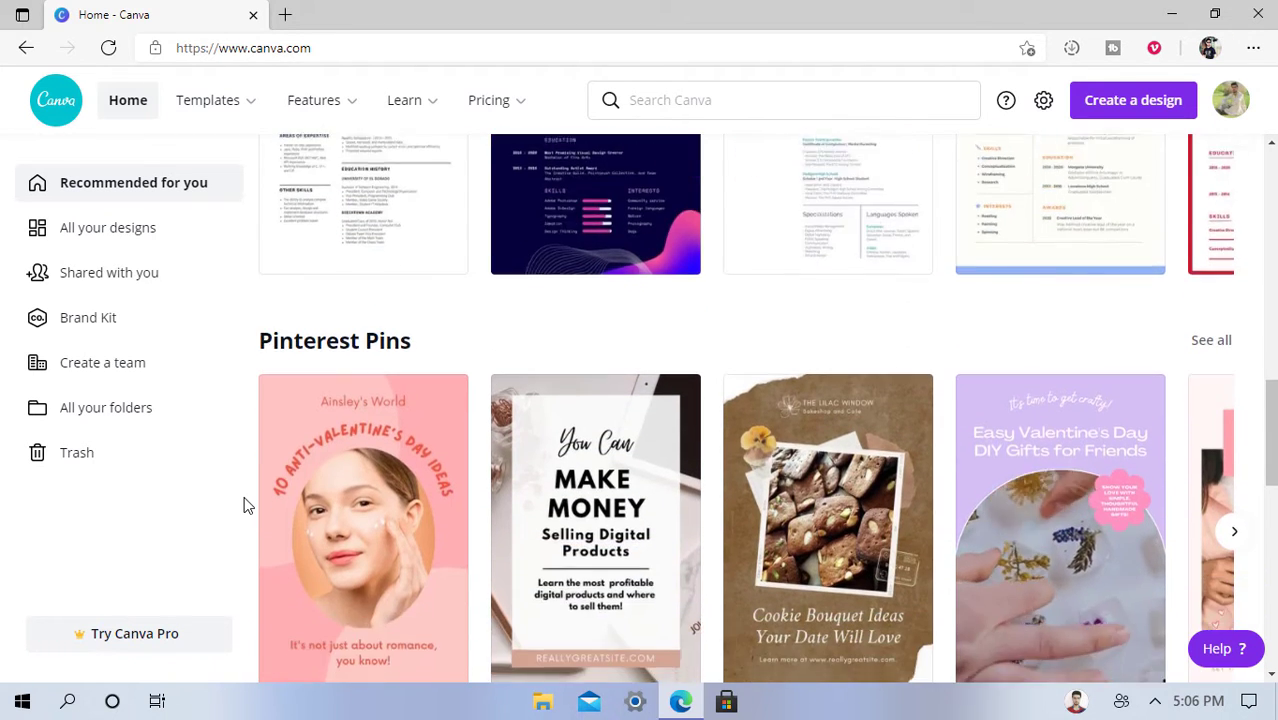
scroll(248, 505, "down", 6)
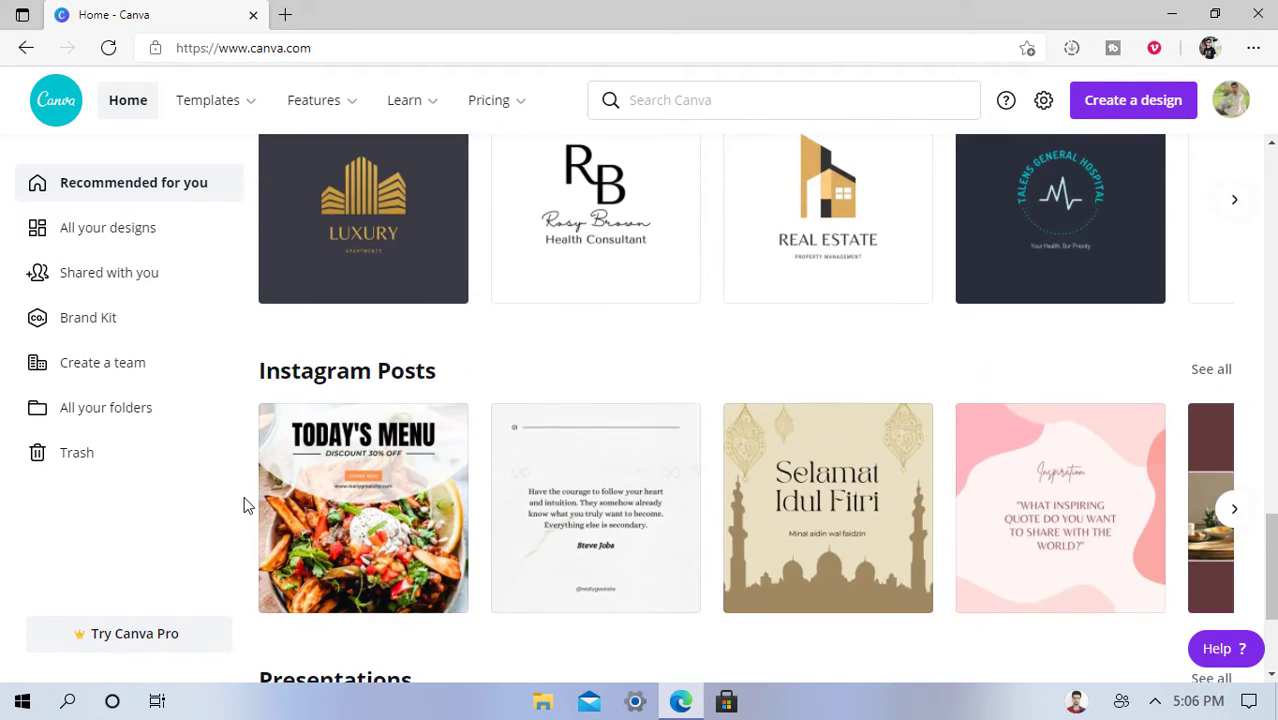
scroll(248, 505, "down", 2)
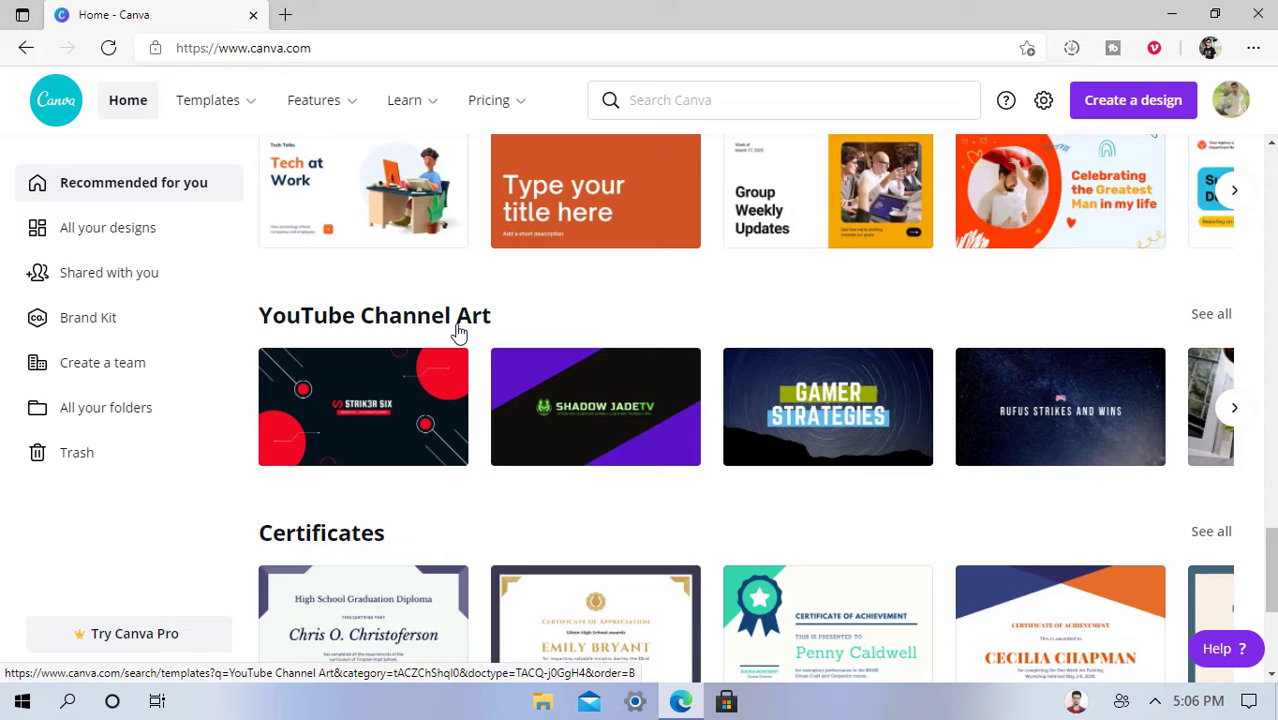
left_click(1211, 316)
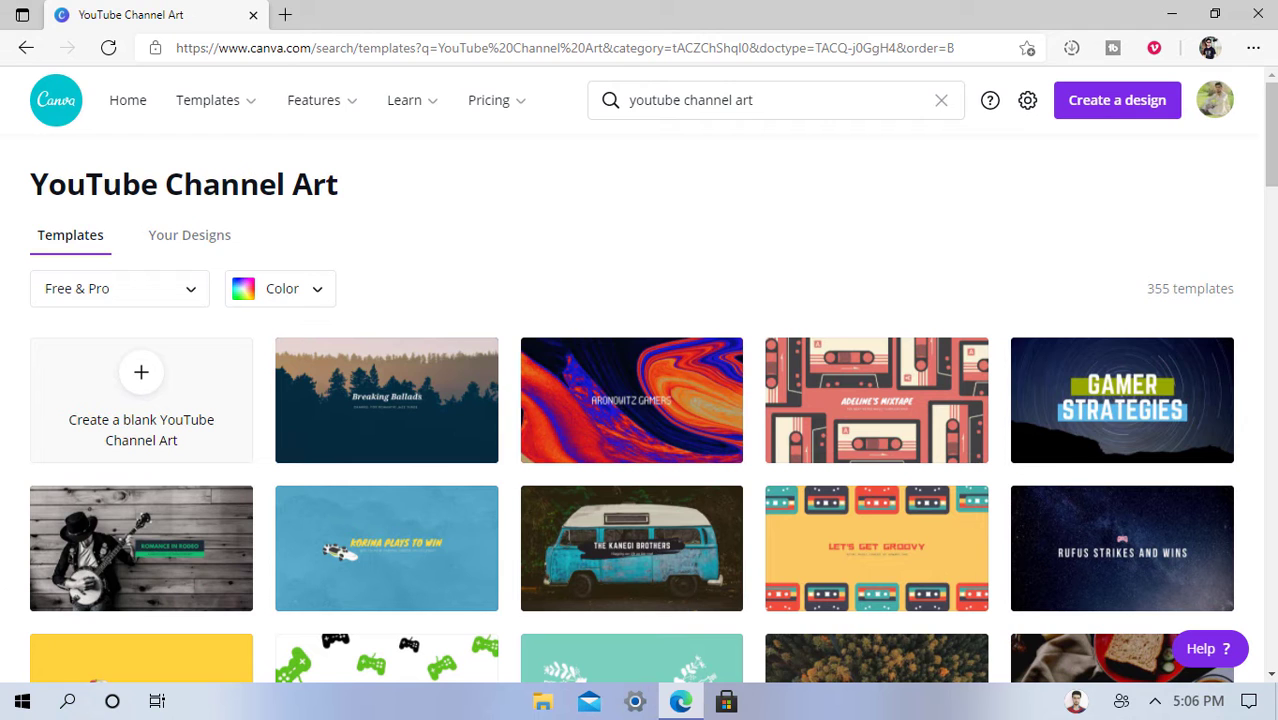
- Open the "My Escape" landscape skies photo collage template from the YouTube Channel Art templates as a new design
scroll(3, 673, "down", 1)
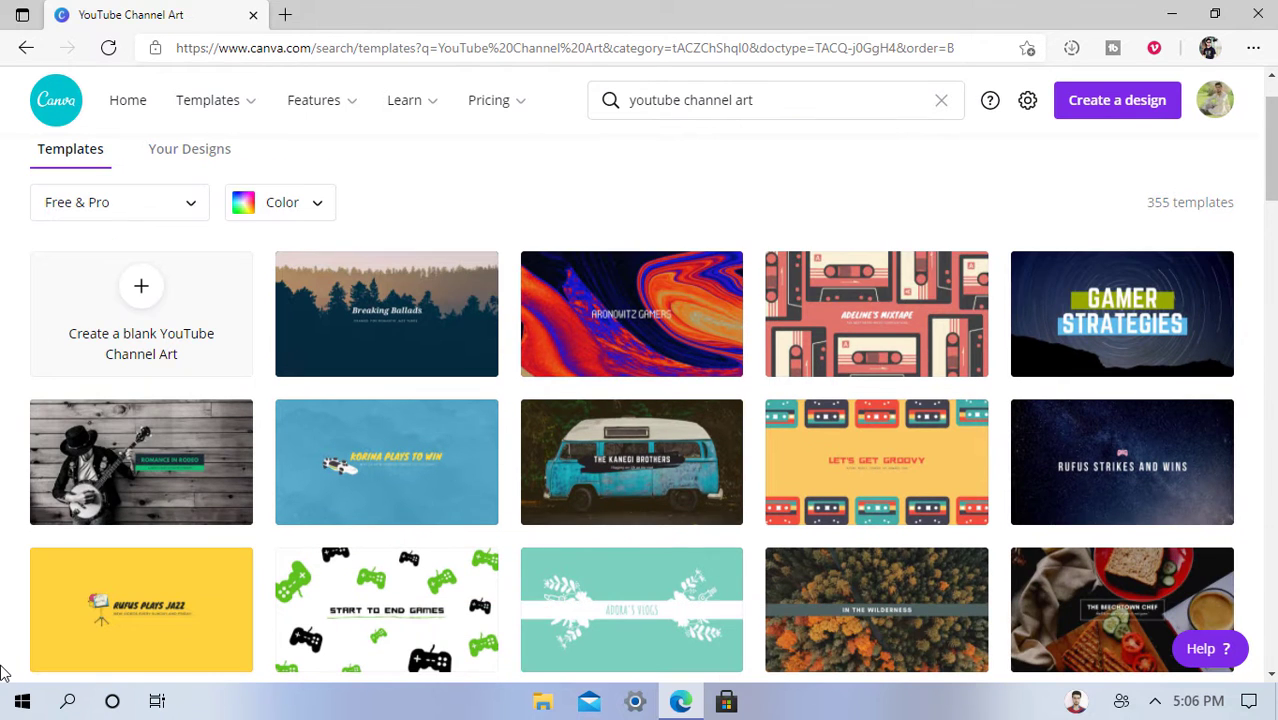
scroll(3, 673, "down", 3)
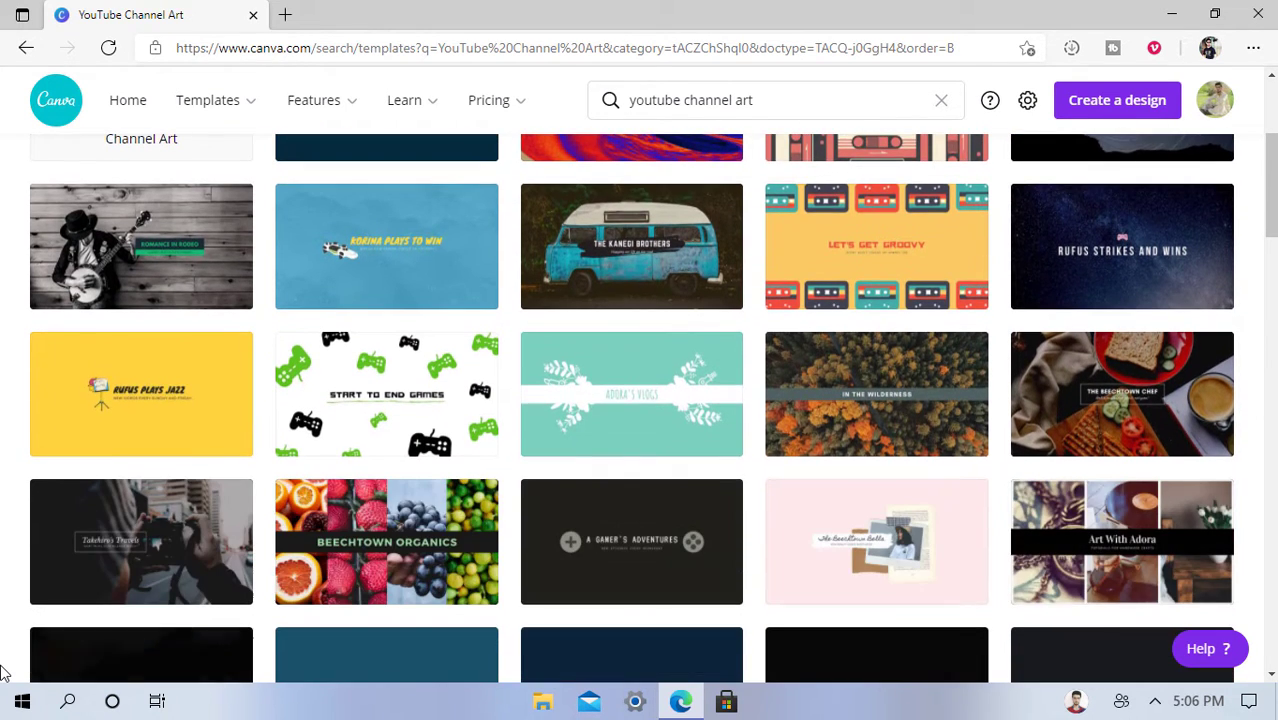
scroll(3, 673, "down", 2)
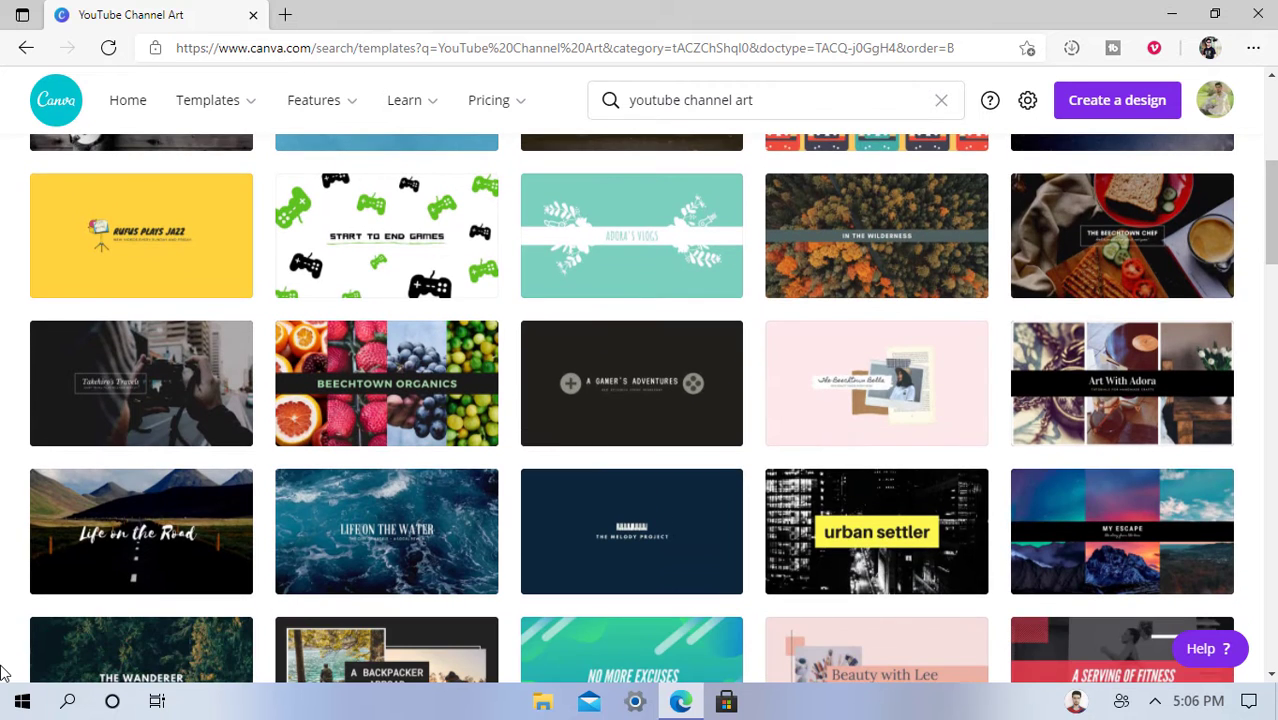
scroll(3, 673, "down", 3)
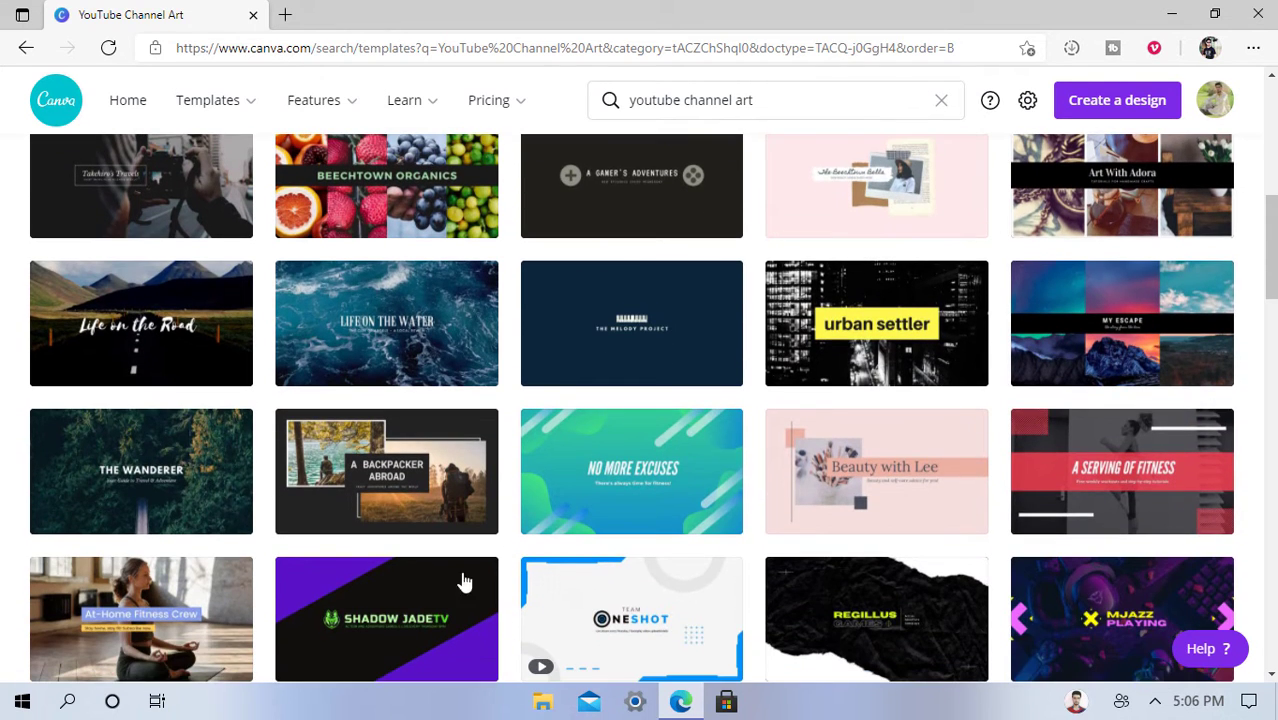
left_click(1112, 331)
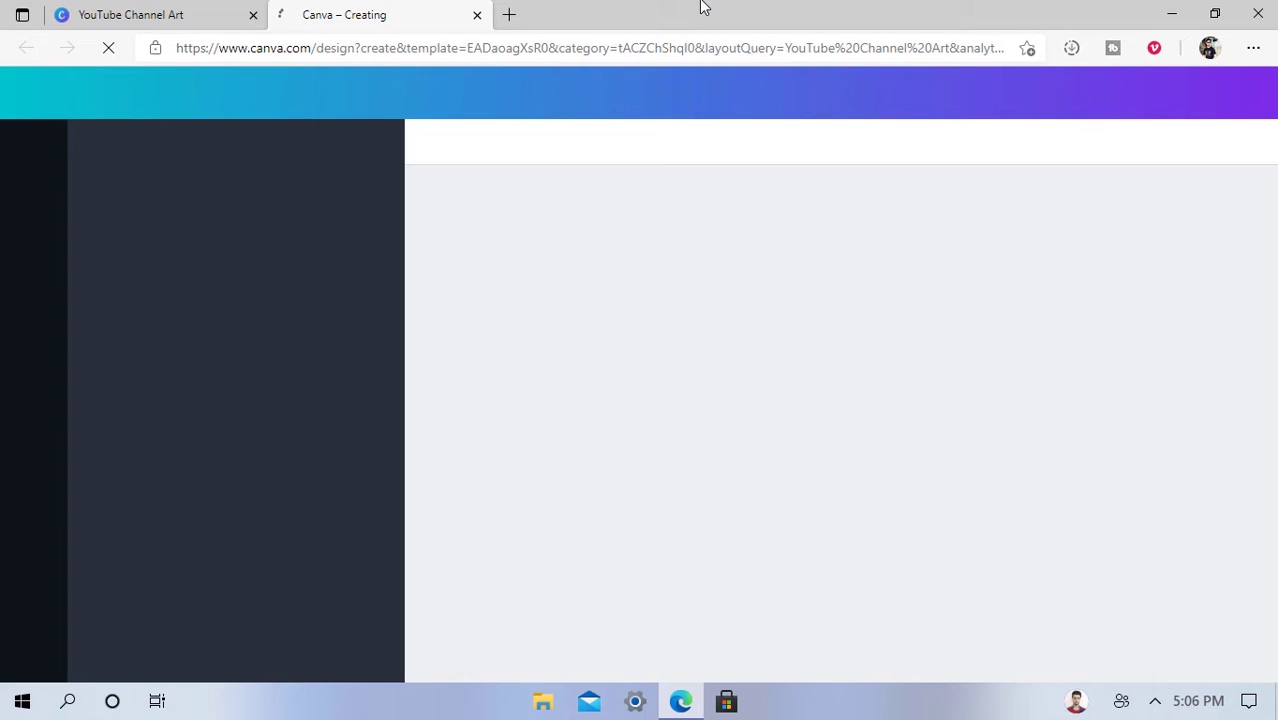
- Look through more YouTube Channel Art templates, and return to the opened photo collage design
left_click(229, 7)
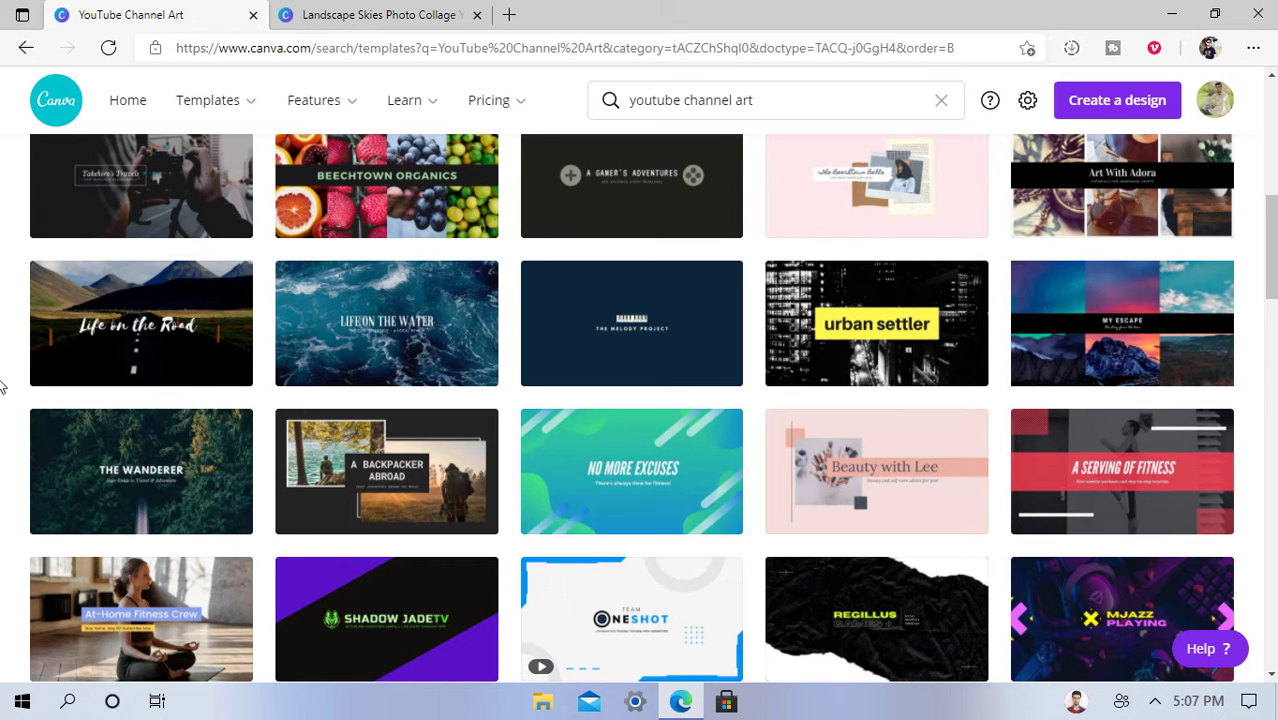
scroll(579, 440, "down", 3)
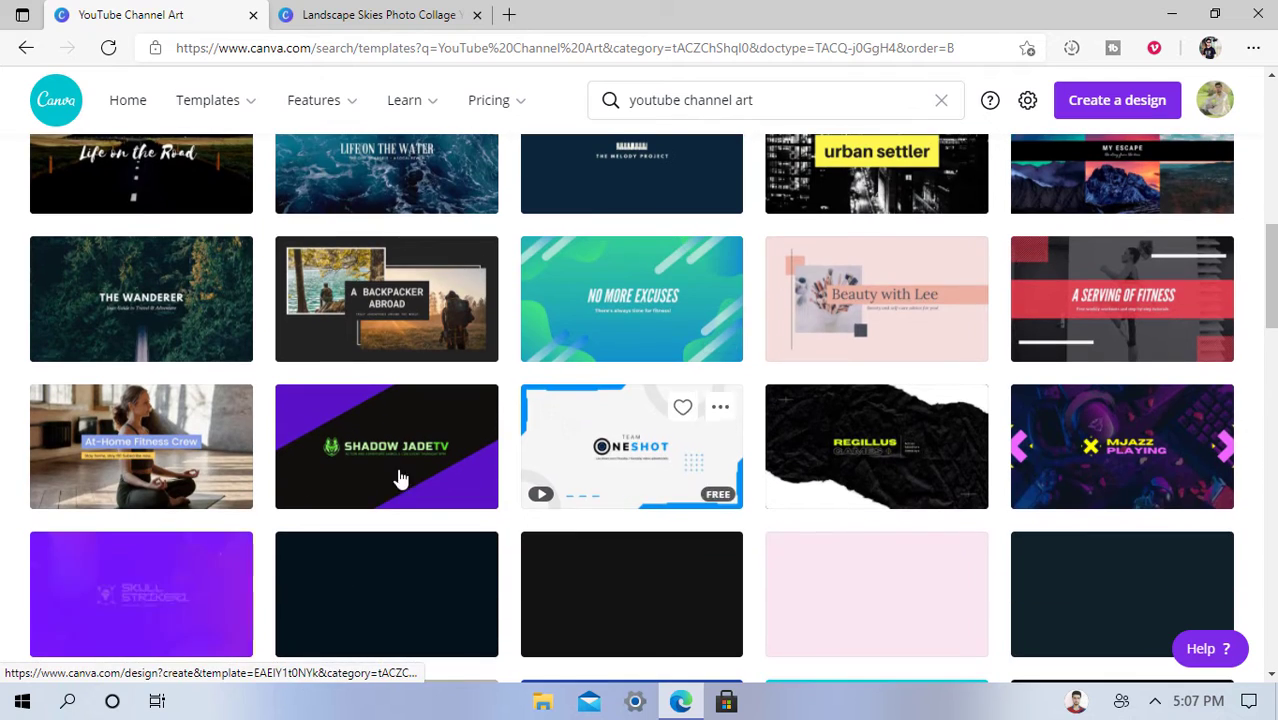
scroll(631, 440, "down", 3)
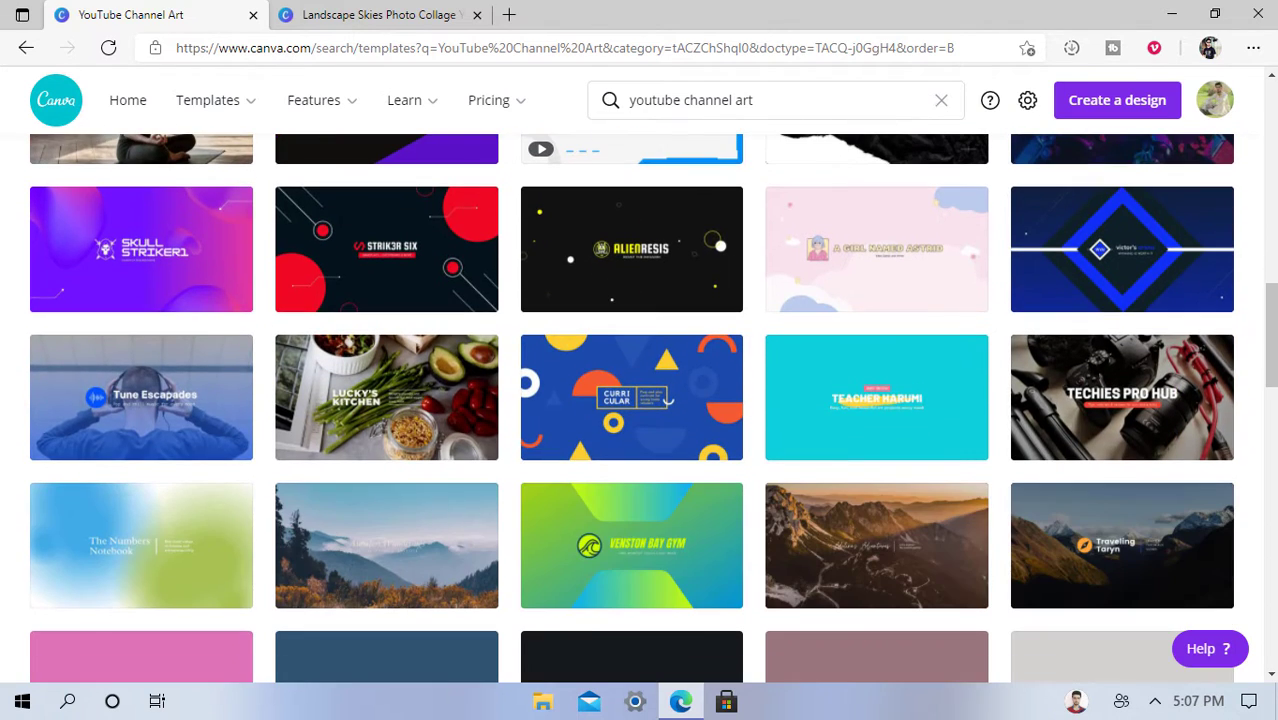
left_click(395, 18)
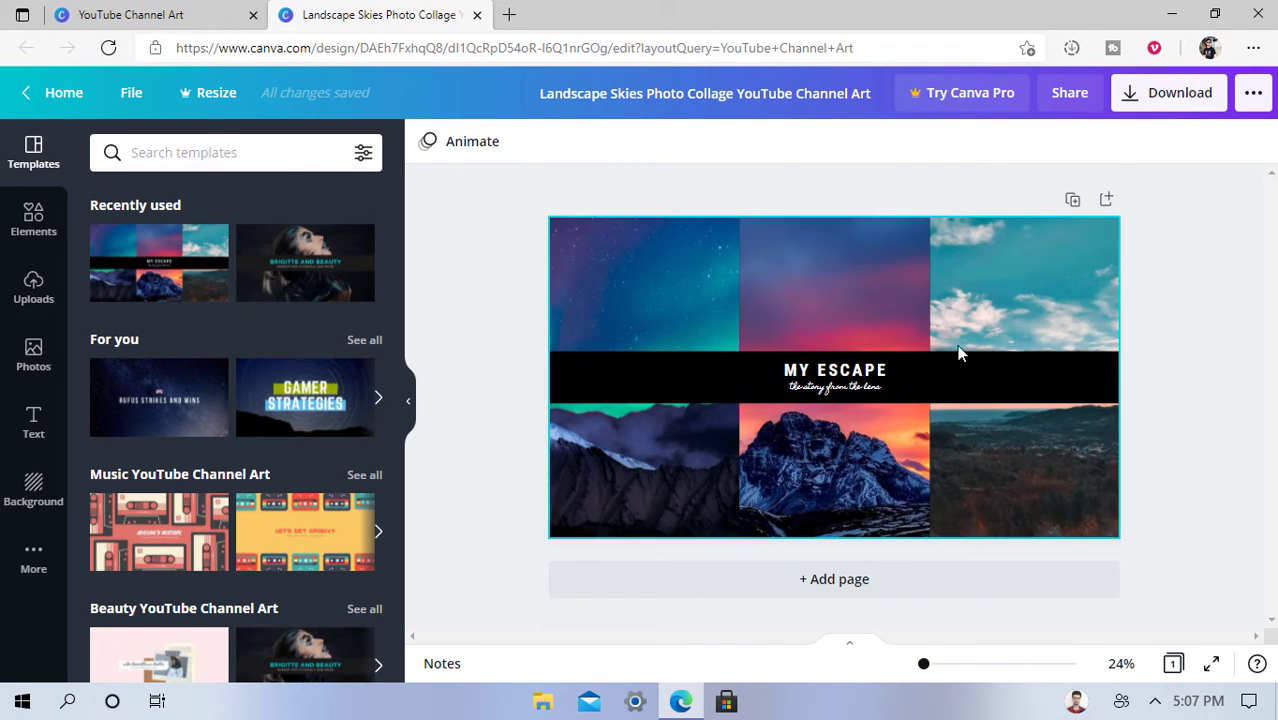
- Replace the heading "MY ESCAPE" in the banner's black band with the channel's name
double_click(872, 376)
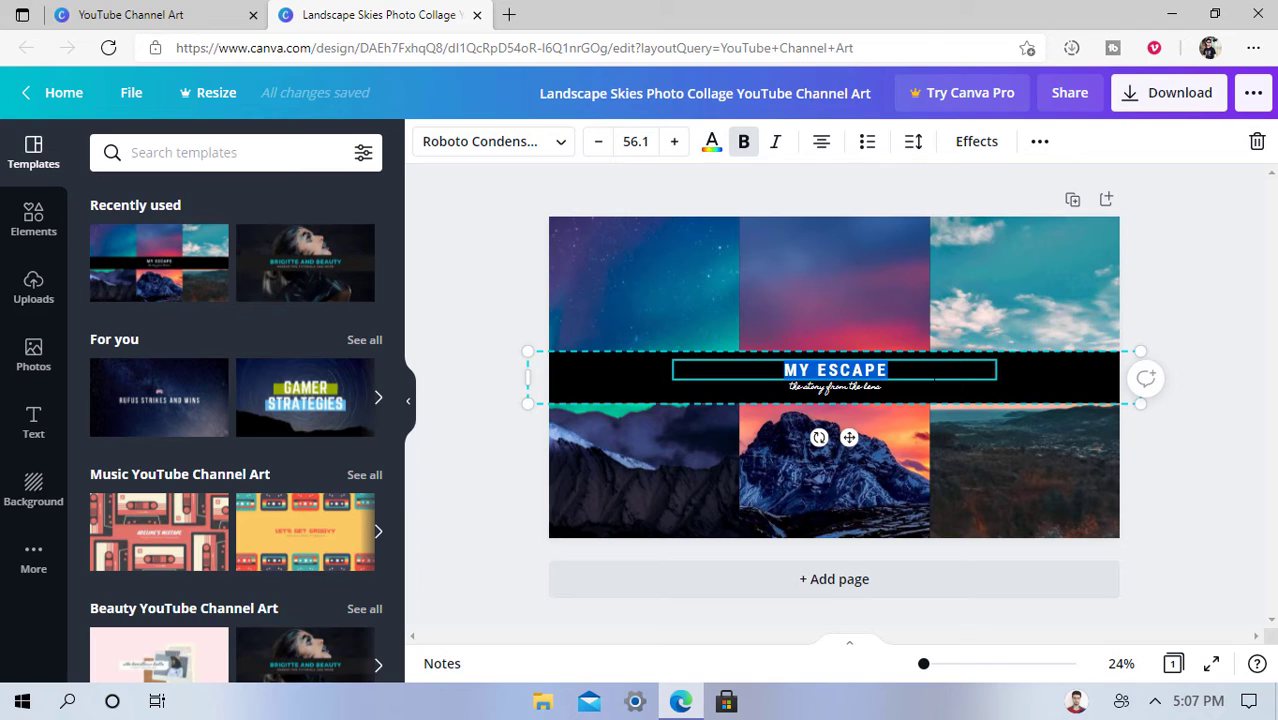
type("ARMAN'")
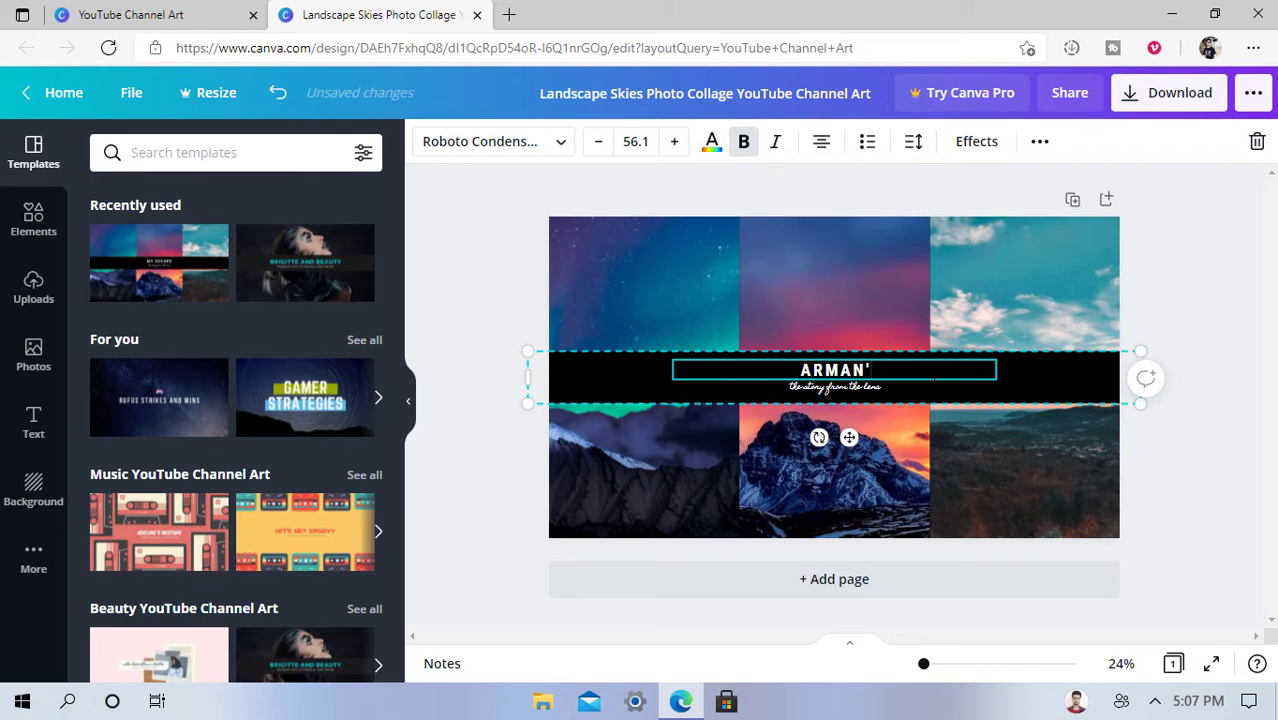
type("S KNOWLEDGE")
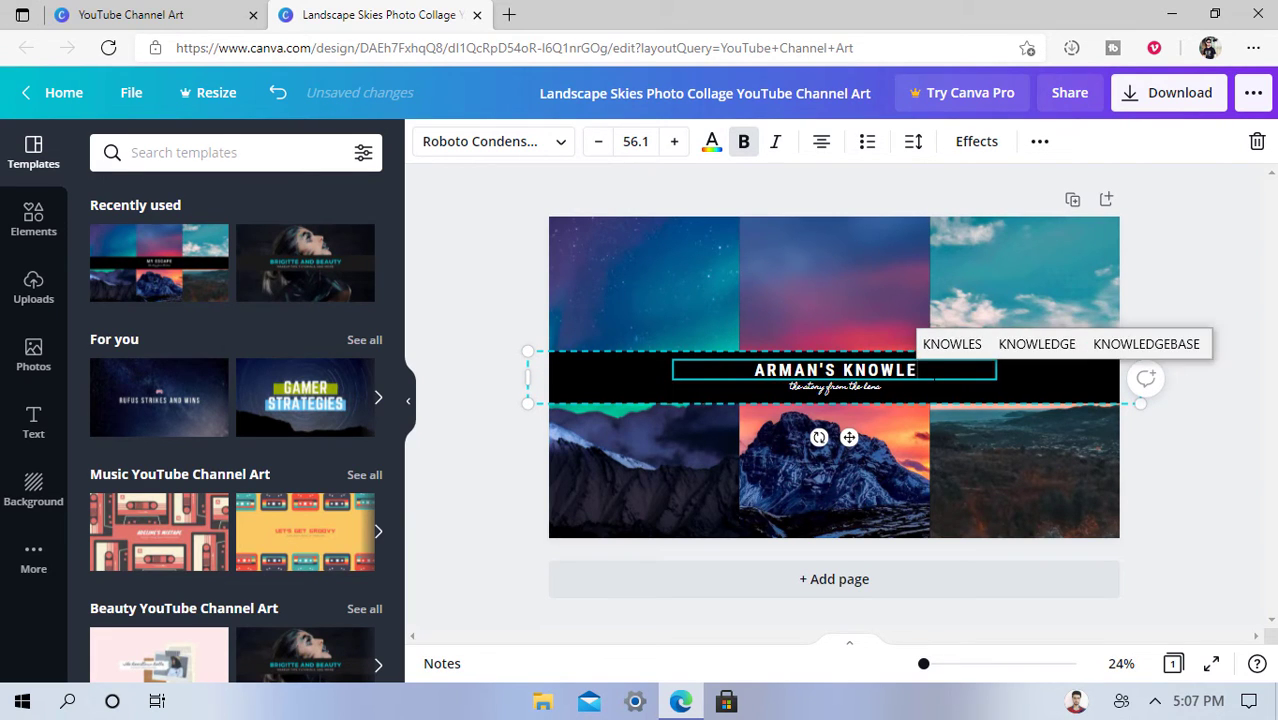
- Replace the tagline "the story from the lens" under the heading with "SUBSCRIBE MY CHANEL"
double_click(866, 393)
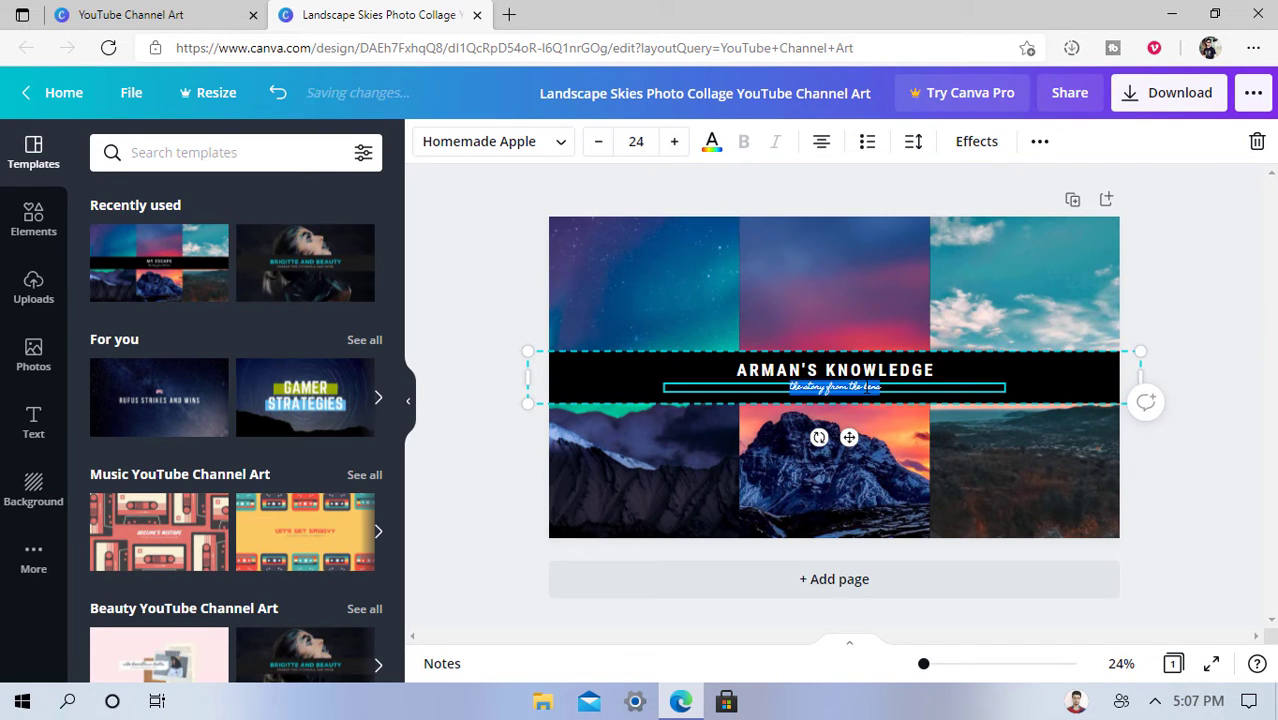
type("SUBS")
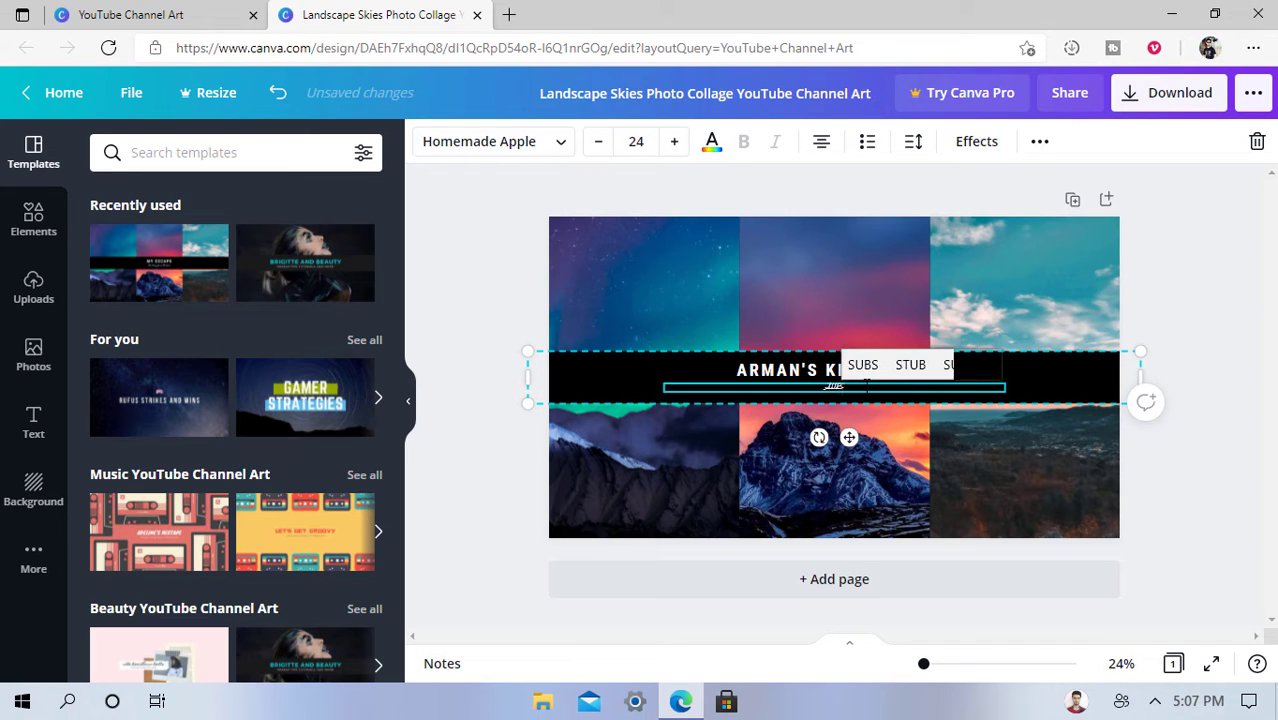
type("CRIBE TO MY CHANE")
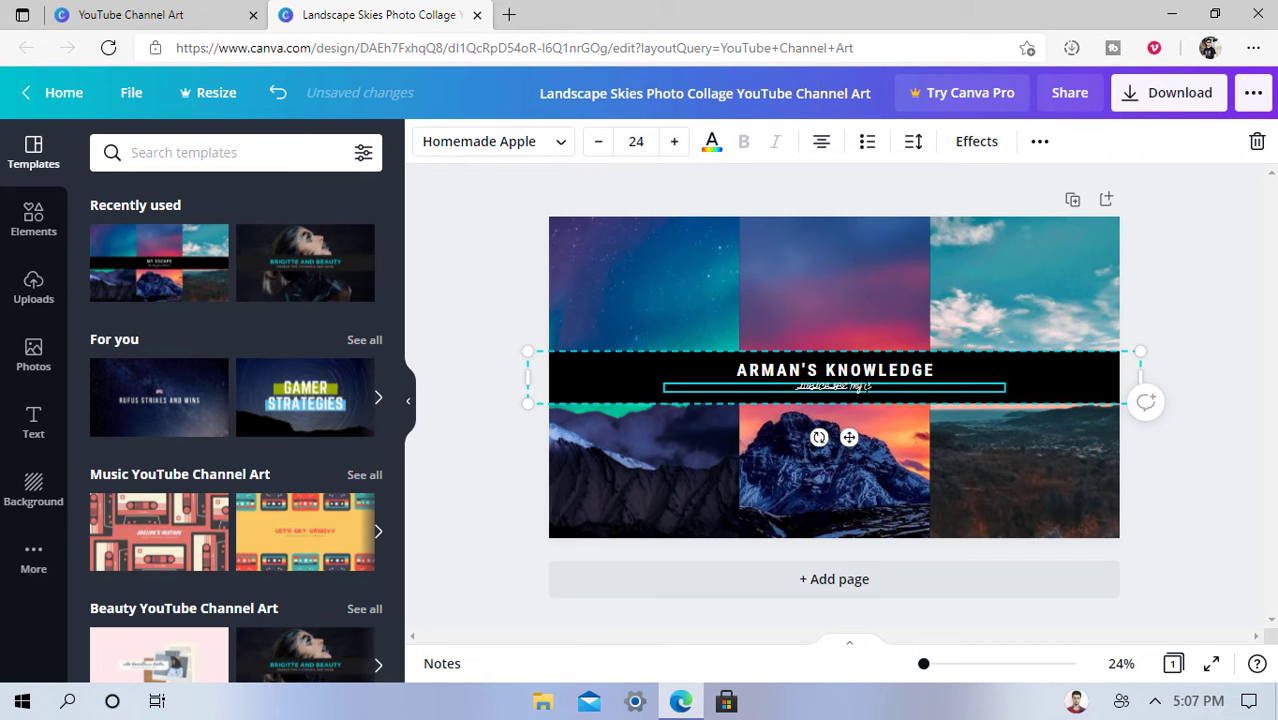
type("L")
left_click(1200, 513)
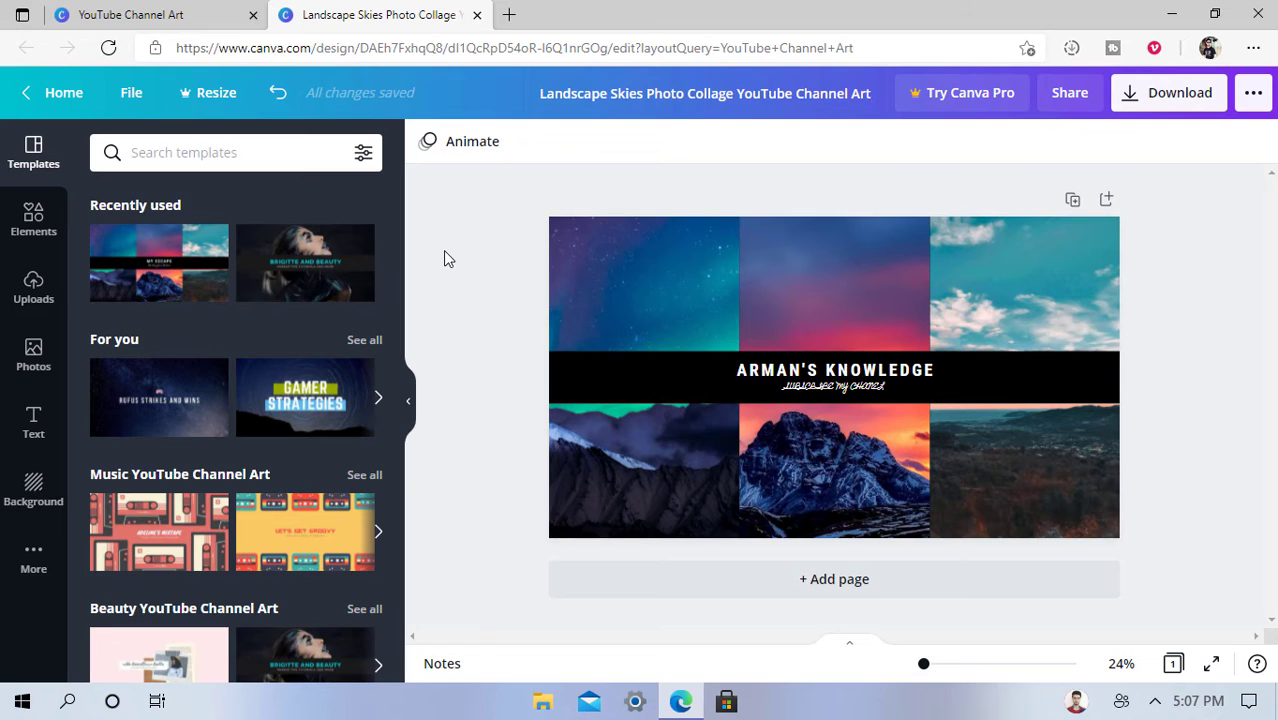
- Examine the elements, uploads, photos, text and background libraries available for customizing the banner
left_click(39, 253)
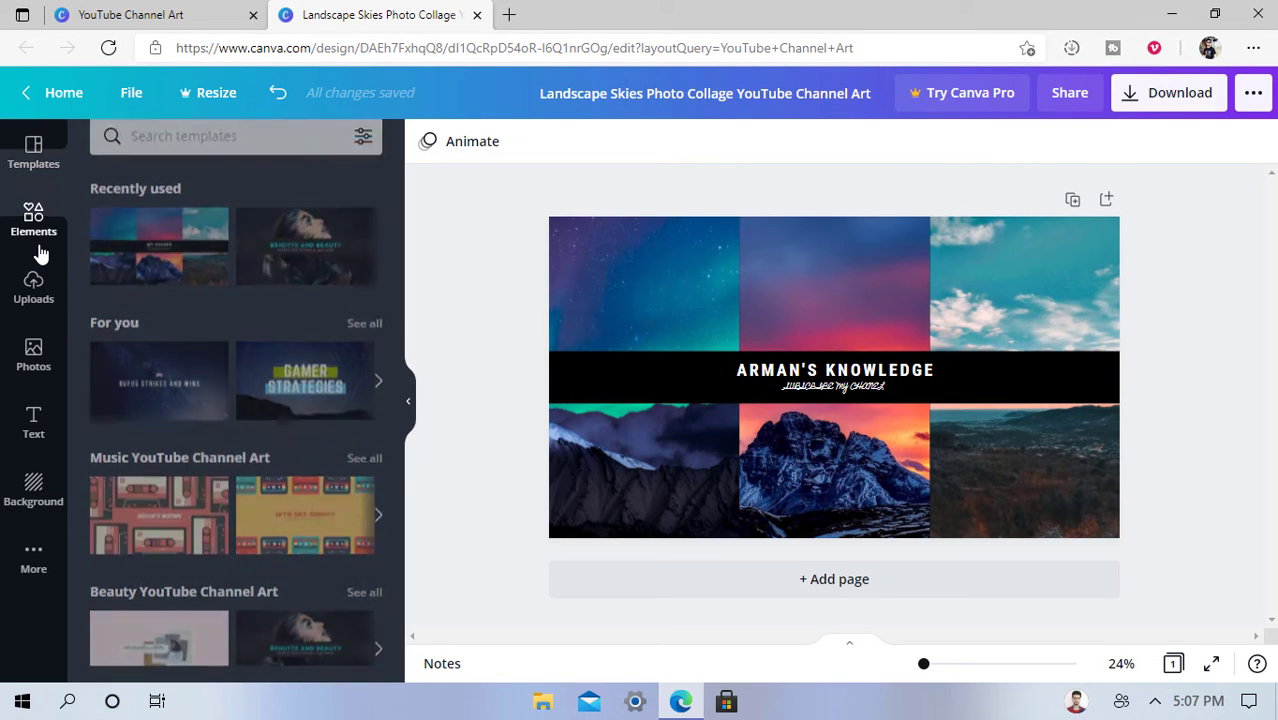
left_click(45, 300)
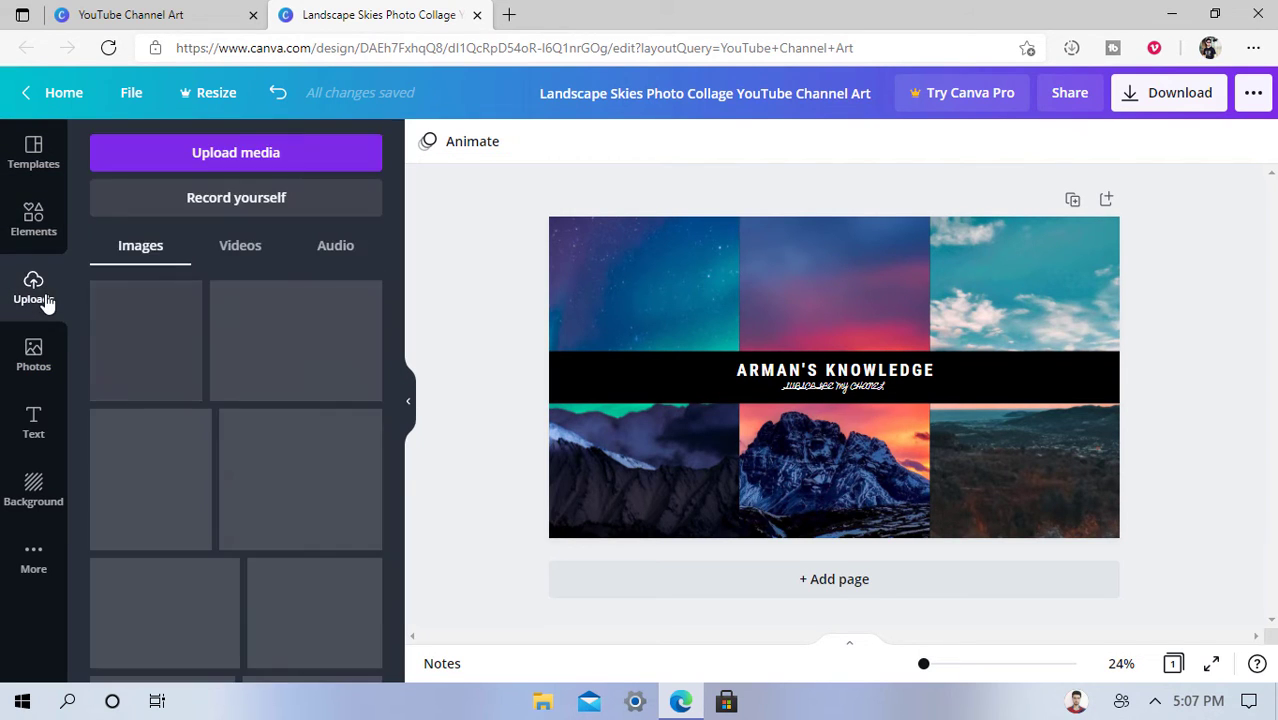
left_click(33, 356)
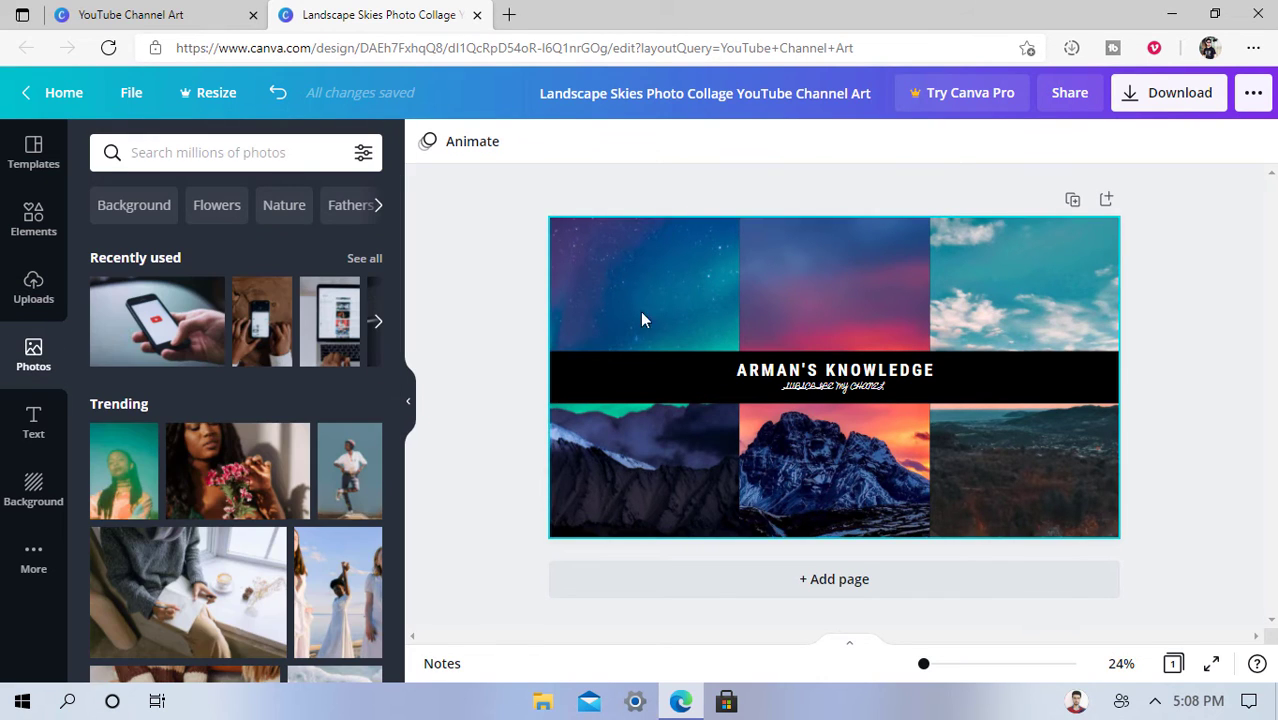
left_click(724, 280)
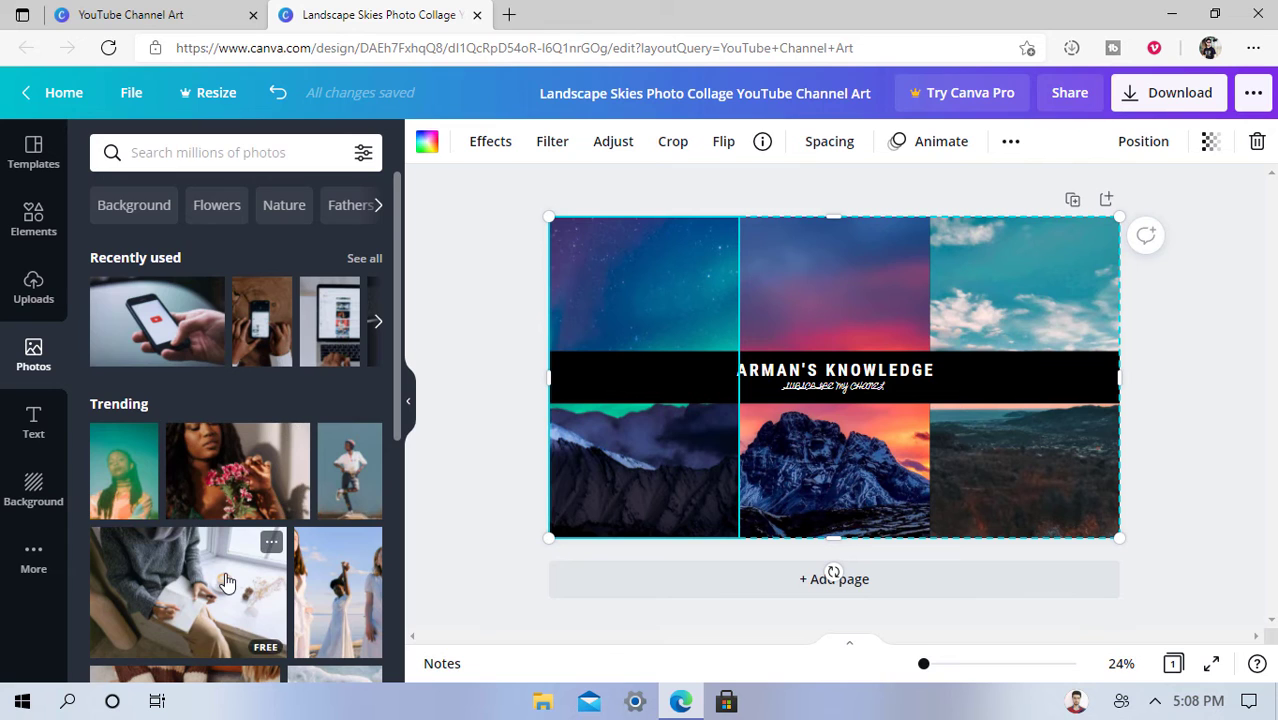
scroll(226, 582, "down", 3)
scroll(226, 582, "down", 5)
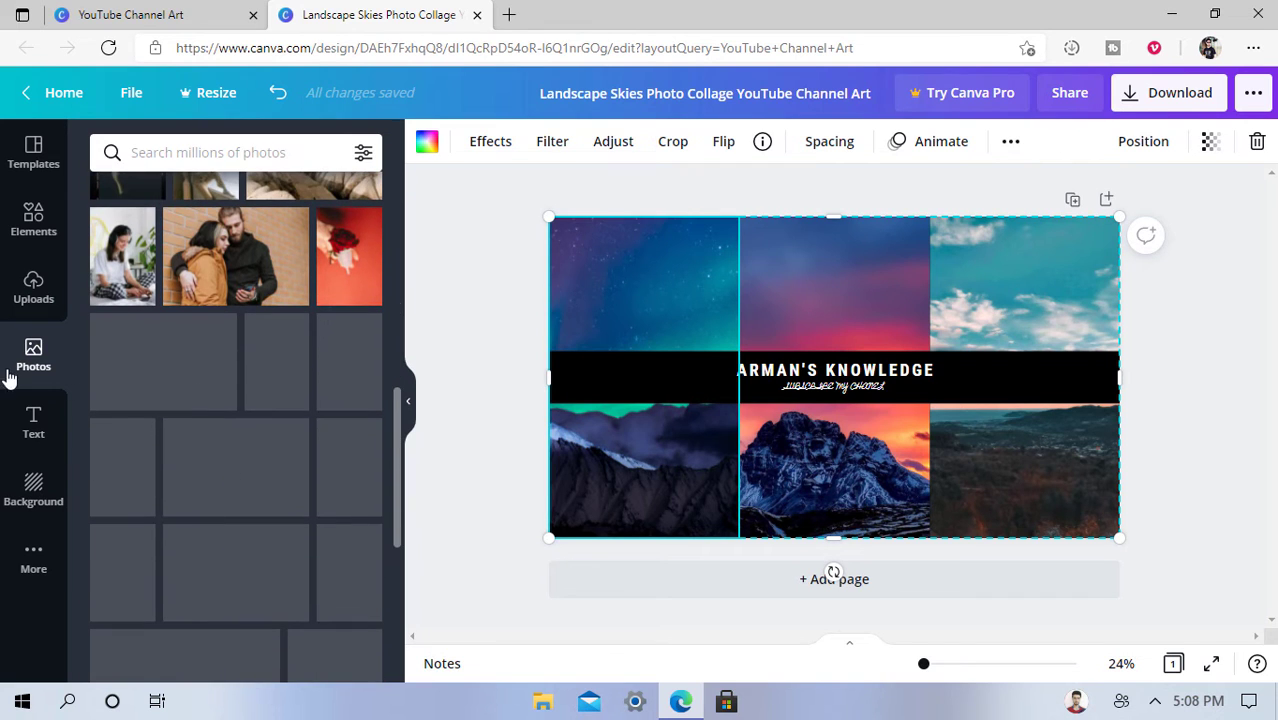
left_click(33, 425)
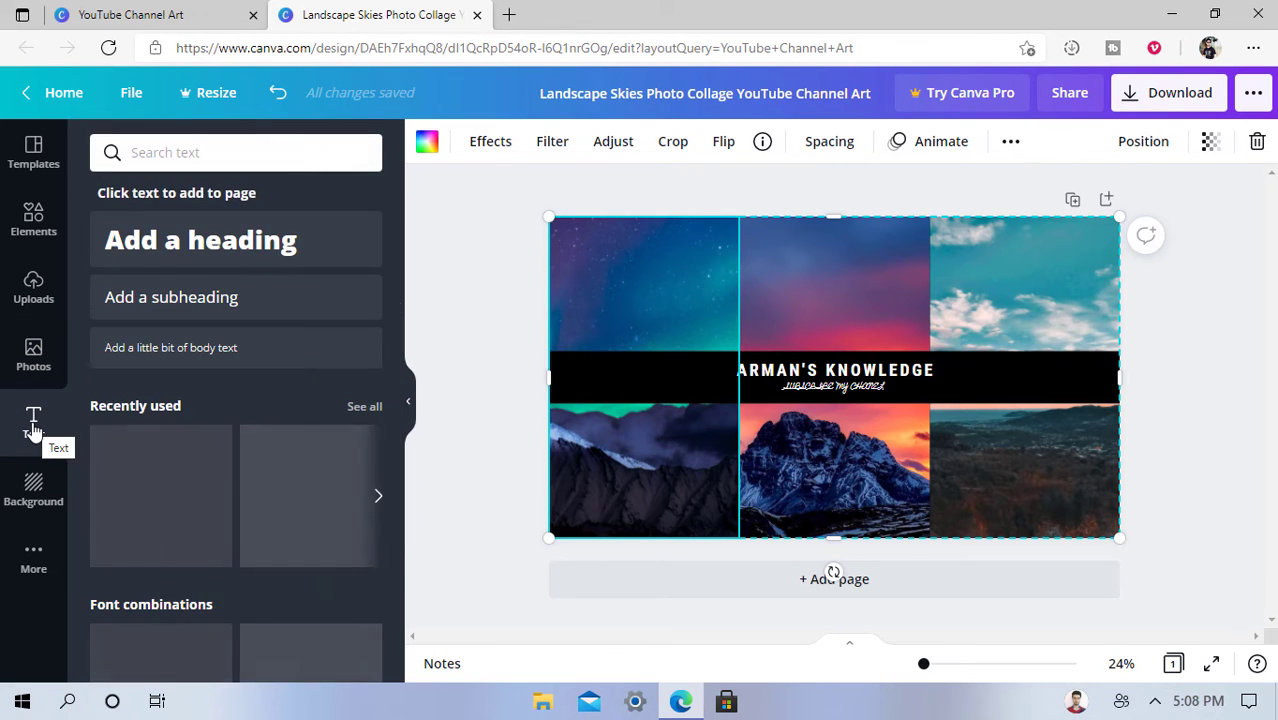
left_click(14, 500)
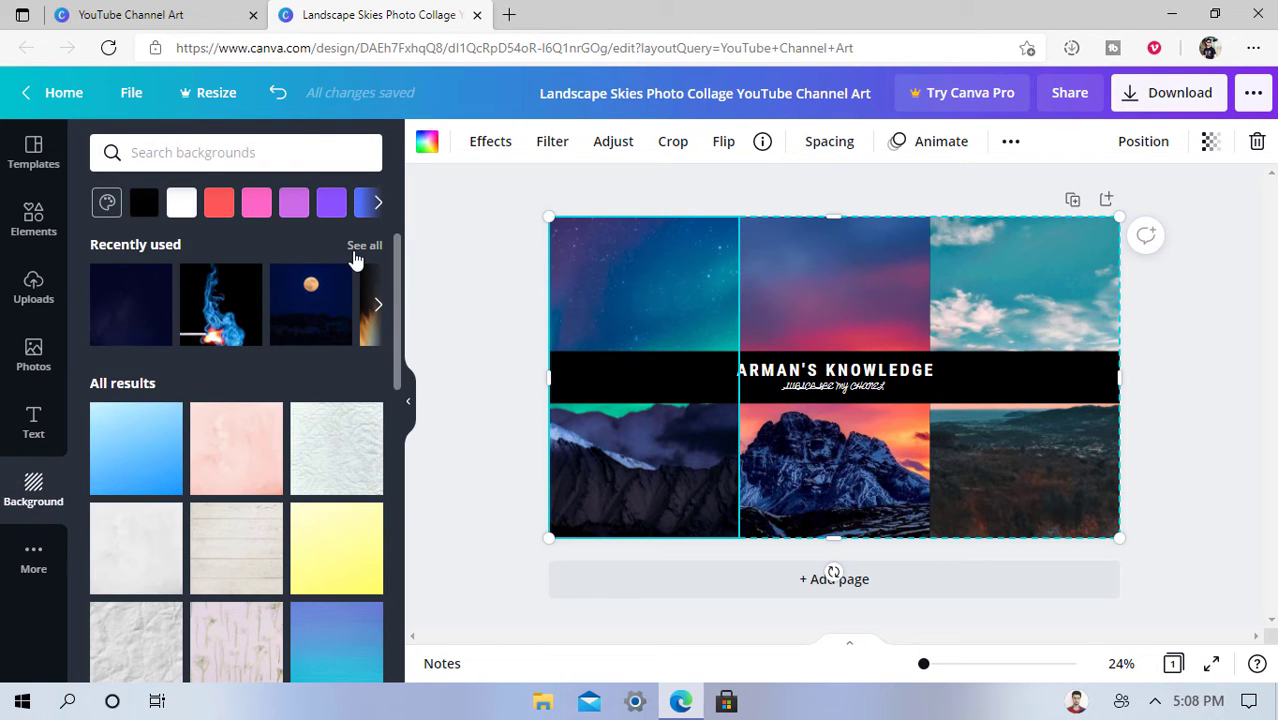
left_click(474, 268)
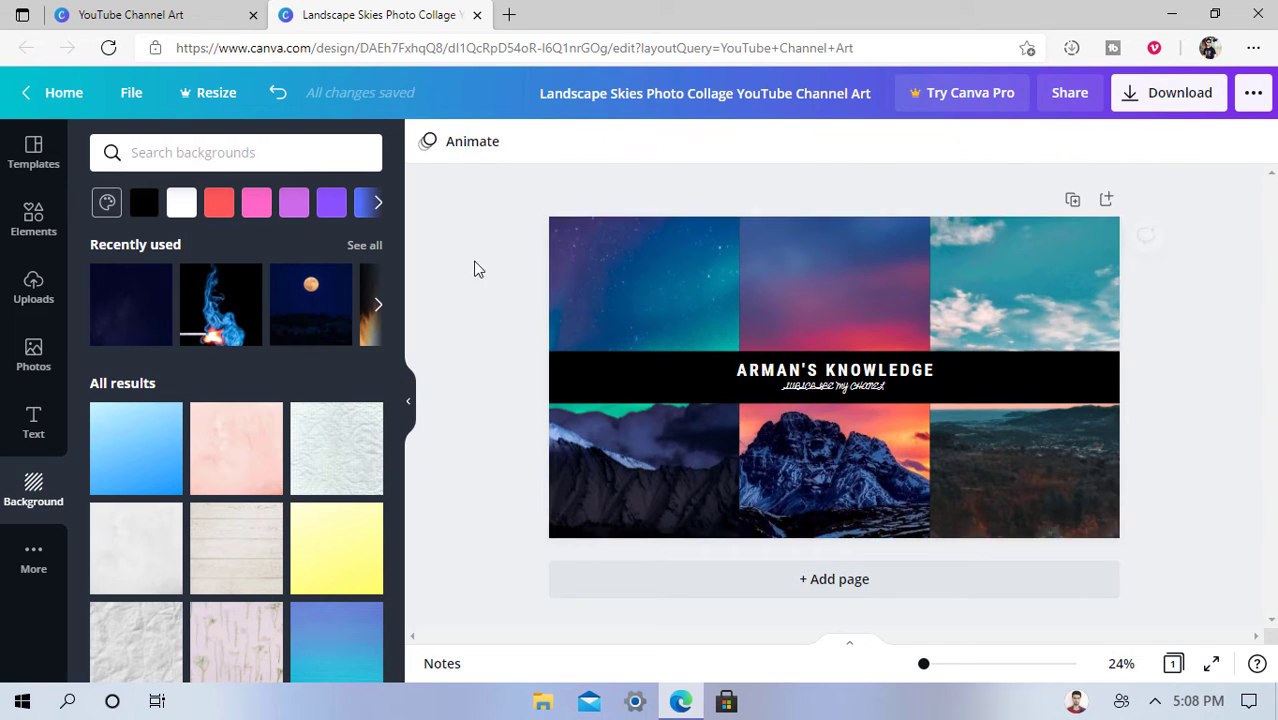
- Darken all three columns of the photo collage by lowering their brightness, setting the column with the cloudy teal sky to -31
left_click(613, 277)
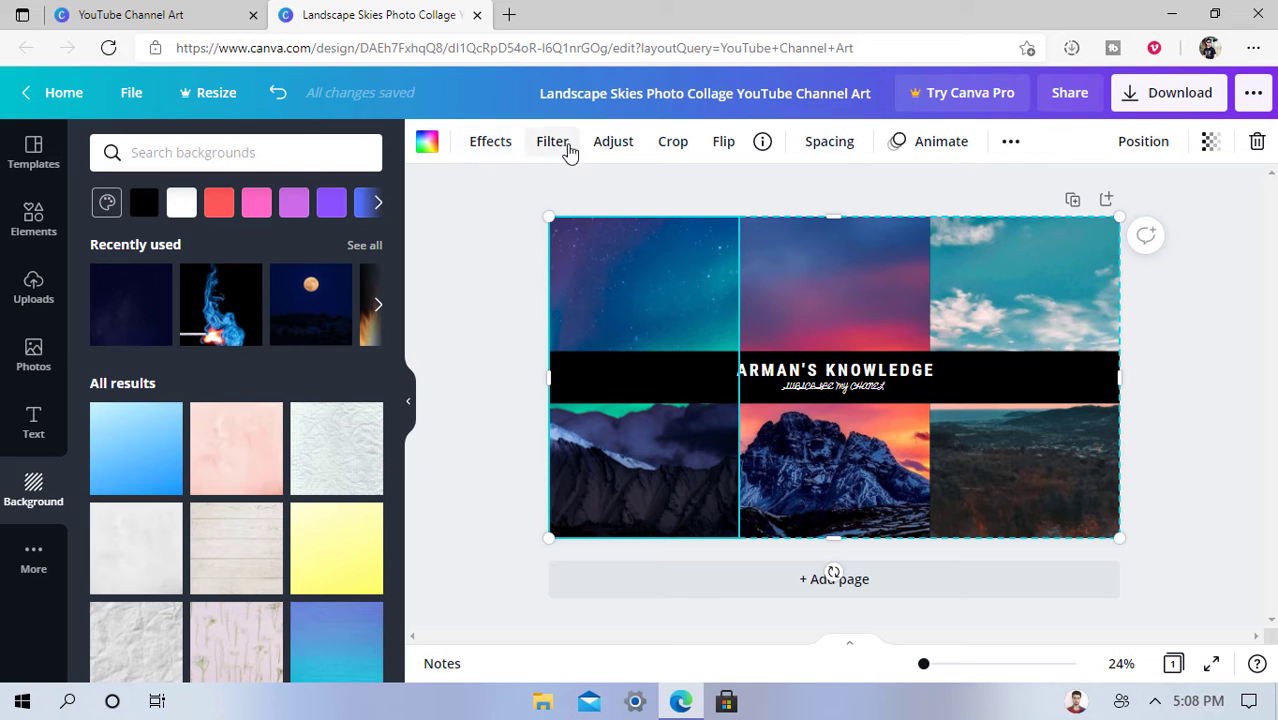
left_click(613, 148)
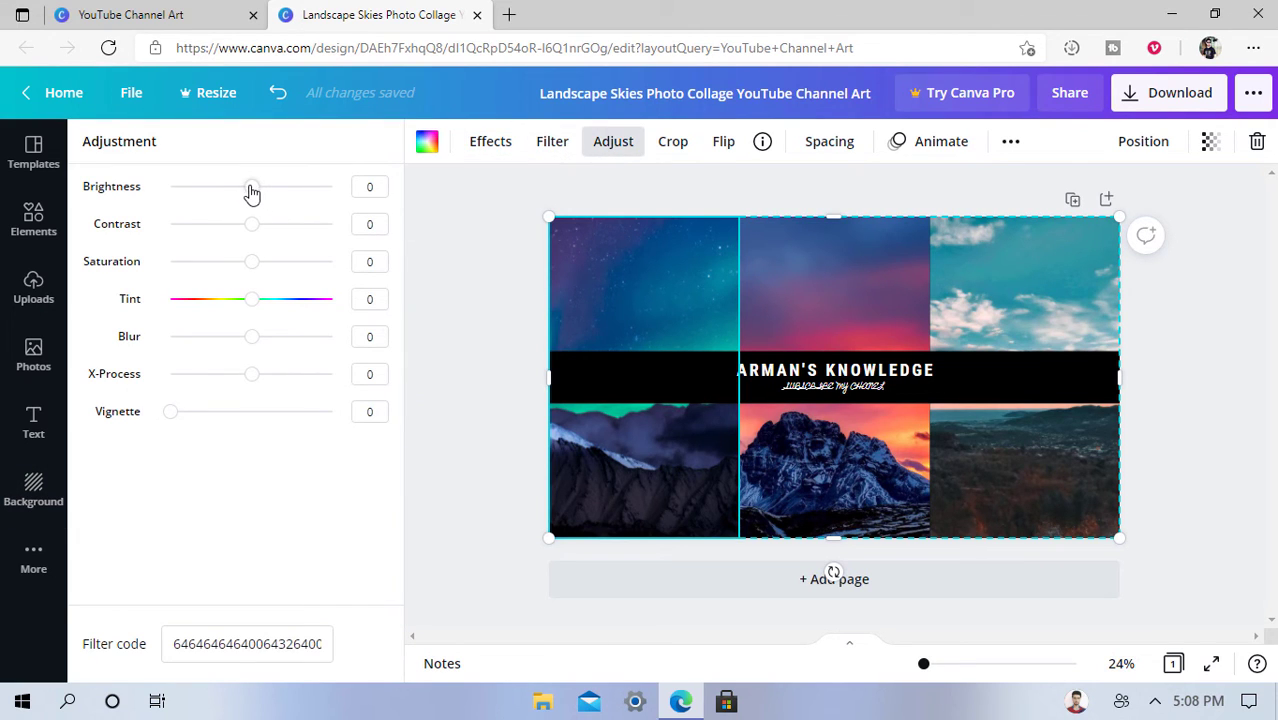
left_click_drag(251, 190, 251, 261)
left_click(781, 277)
left_click(970, 285)
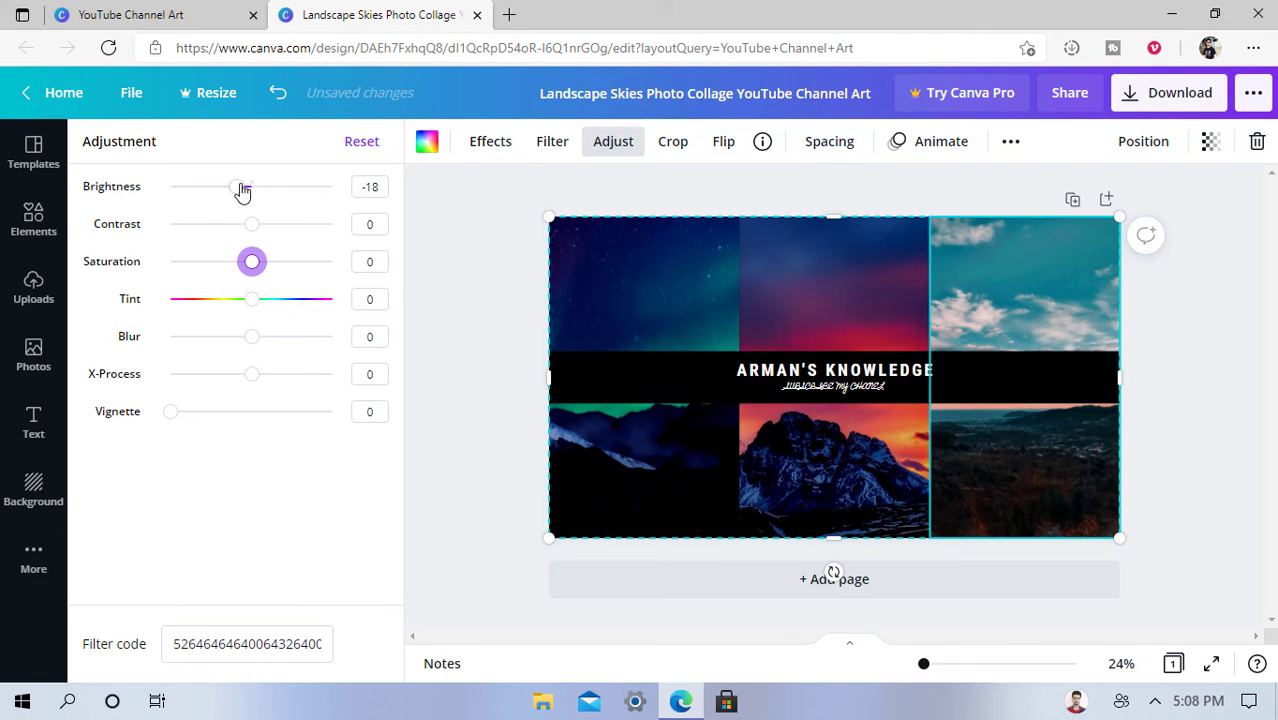
left_click_drag(242, 193, 226, 187)
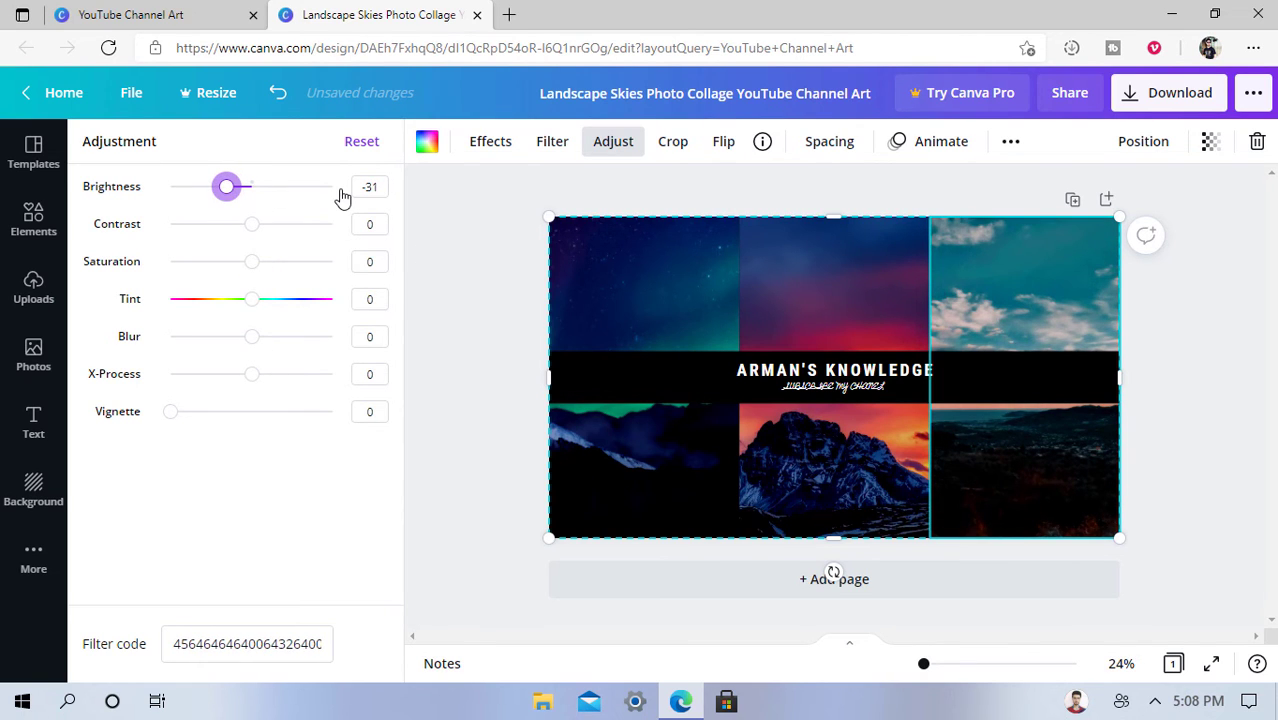
left_click(1258, 378)
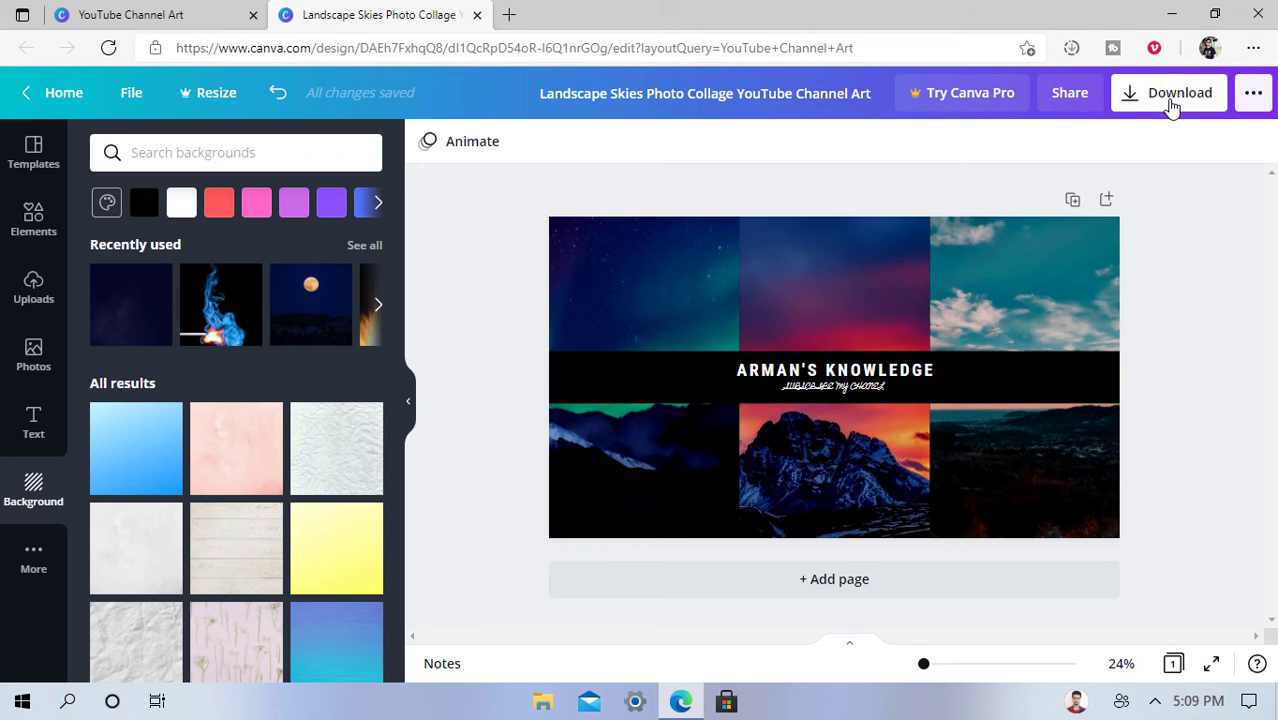
- Download the finished banner as a 2560 × 1440 px PNG and dismiss the download confirmation
left_click(1172, 100)
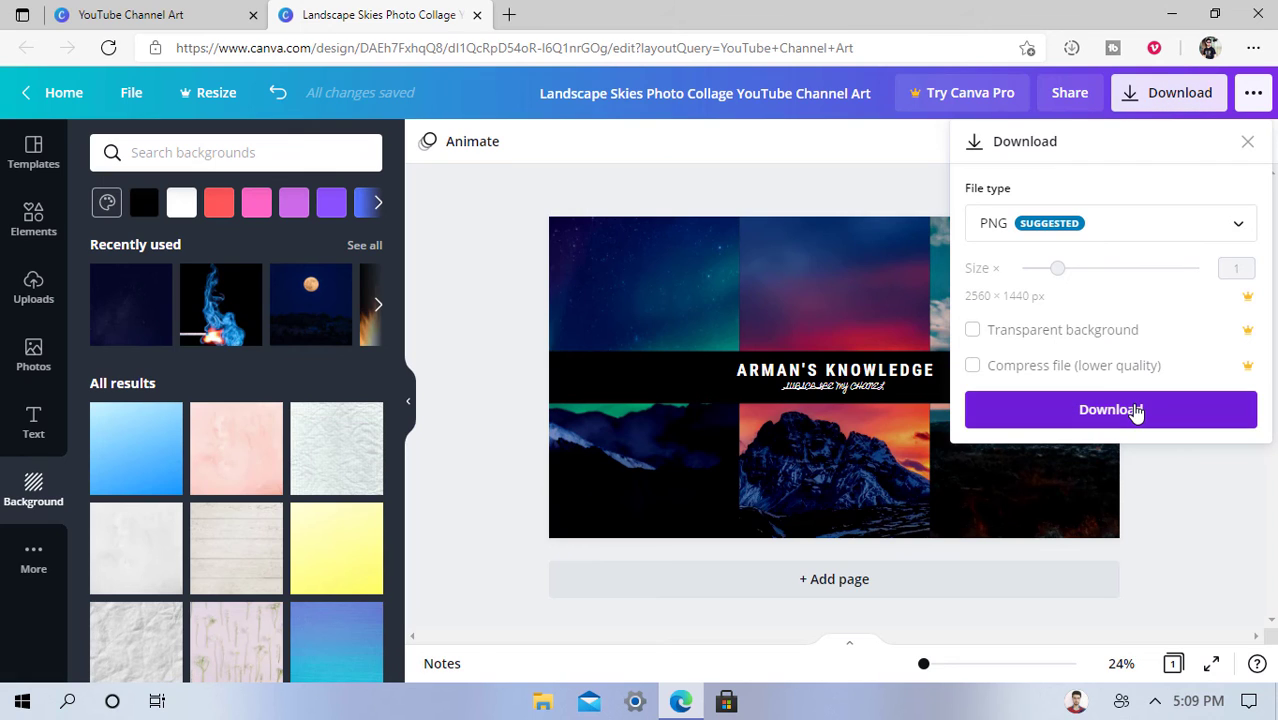
left_click(1110, 410)
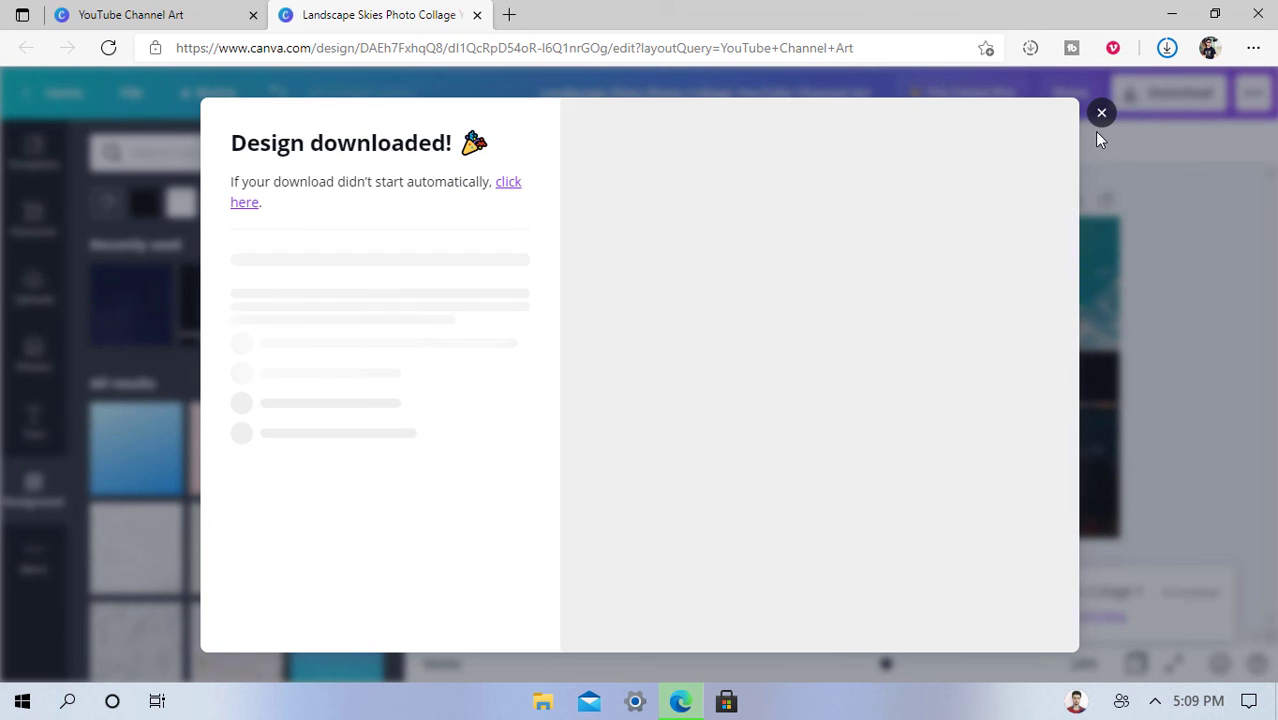
left_click(1100, 112)
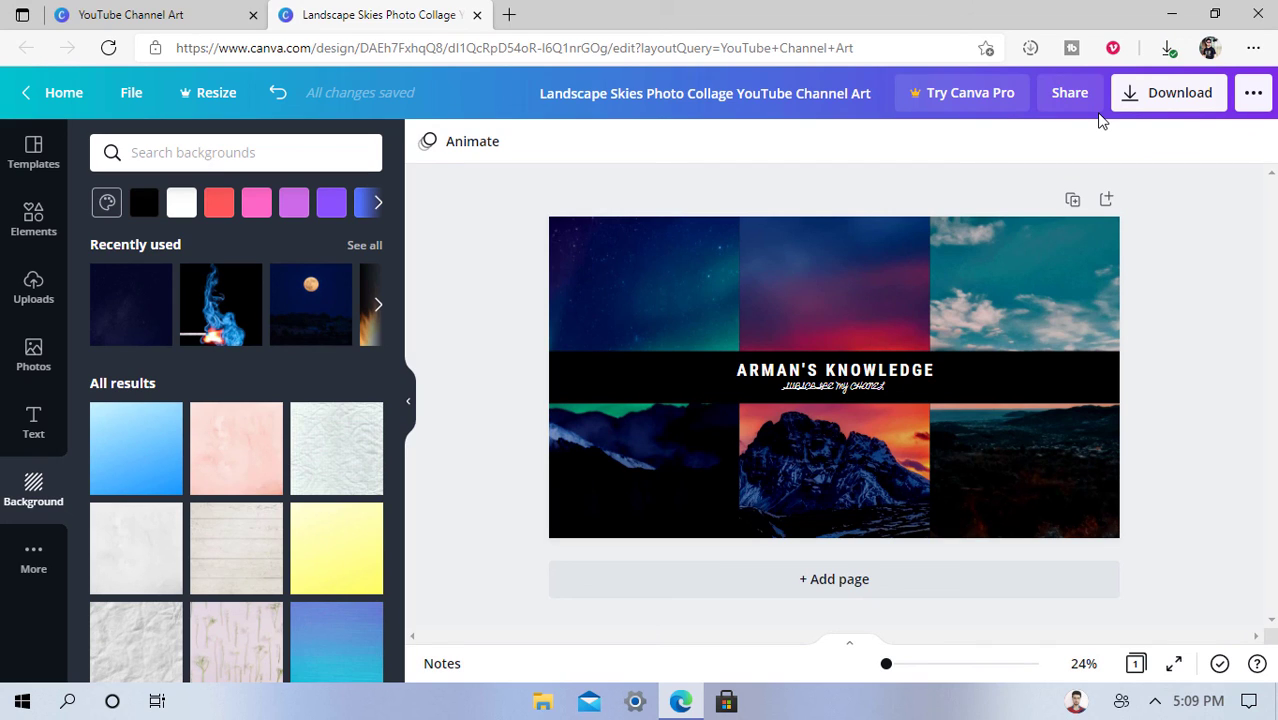
- Minimize the browser window to get to the desktop
left_click(1174, 16)
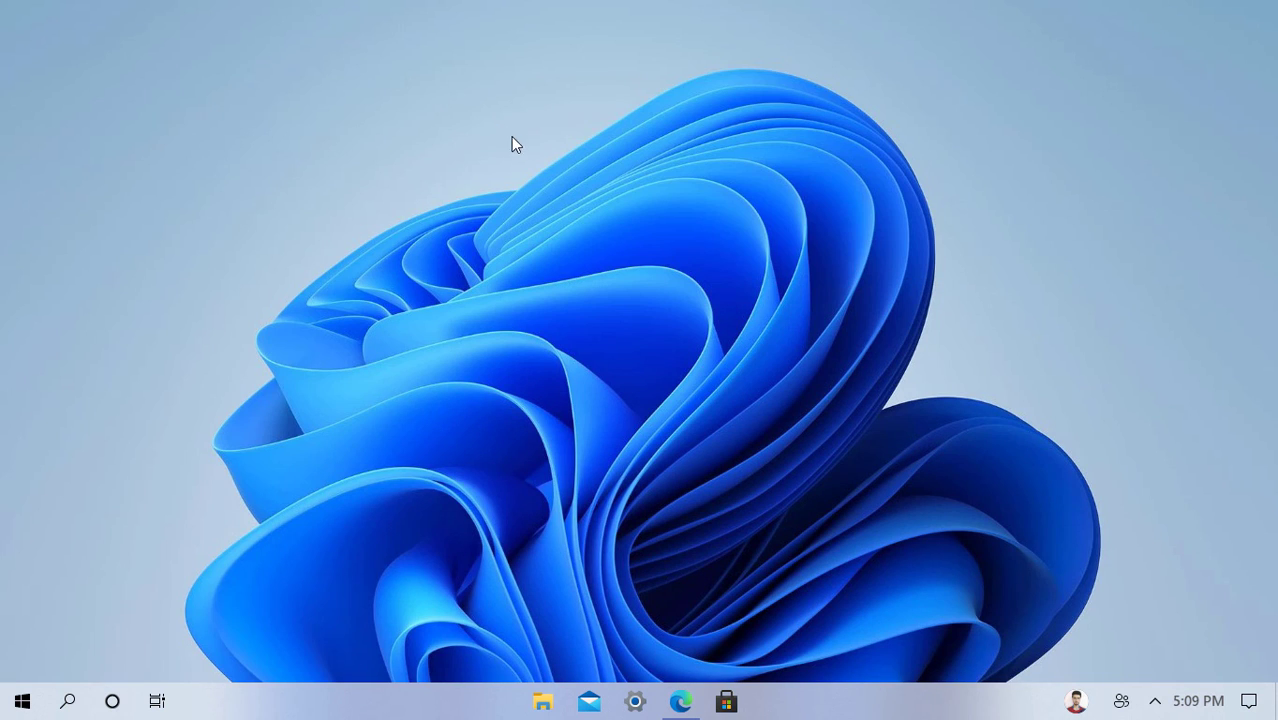
right_click(535, 162)
left_click(590, 215)
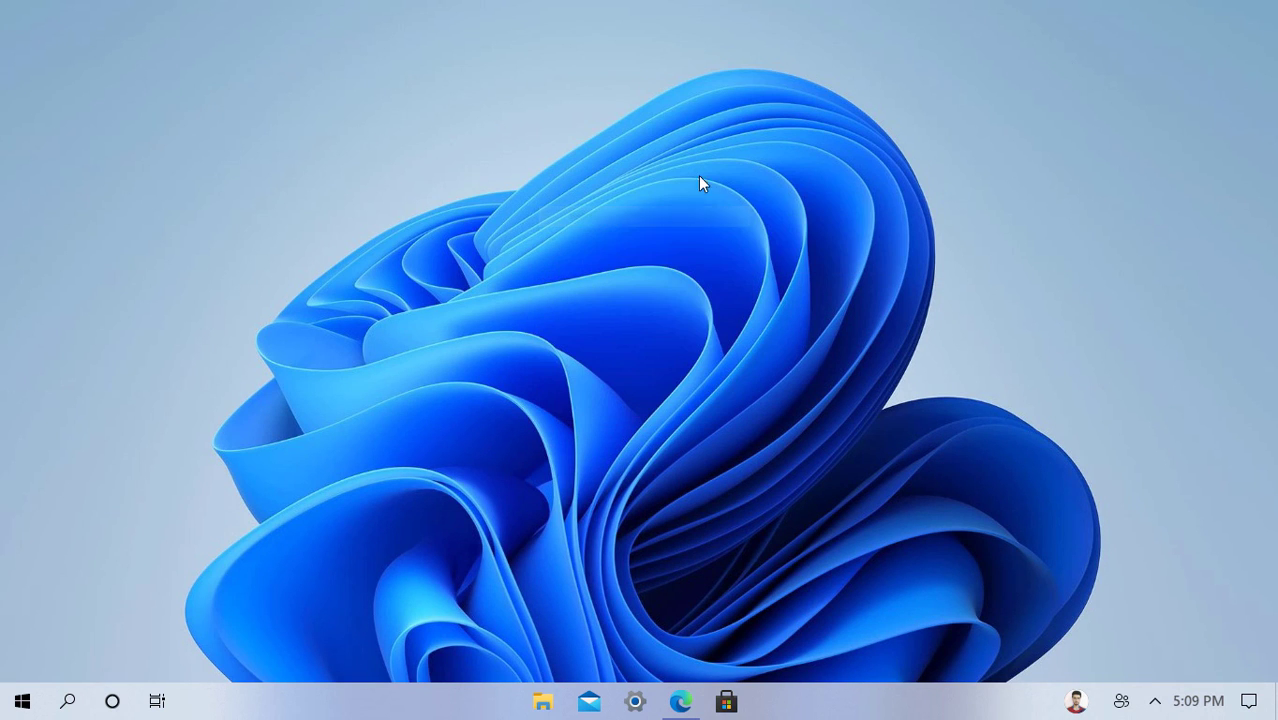